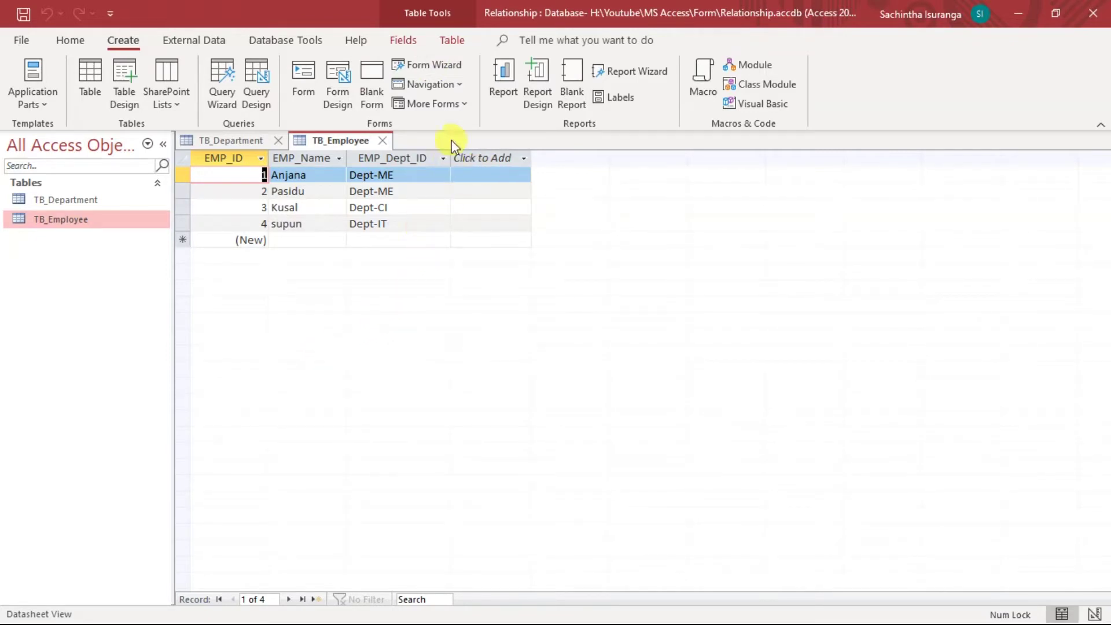
Start a Form Wizard form based on the TB_Employee table, including all its fields in the Columnar layout
{"action": "left_click", "coordinate": [414, 66]}
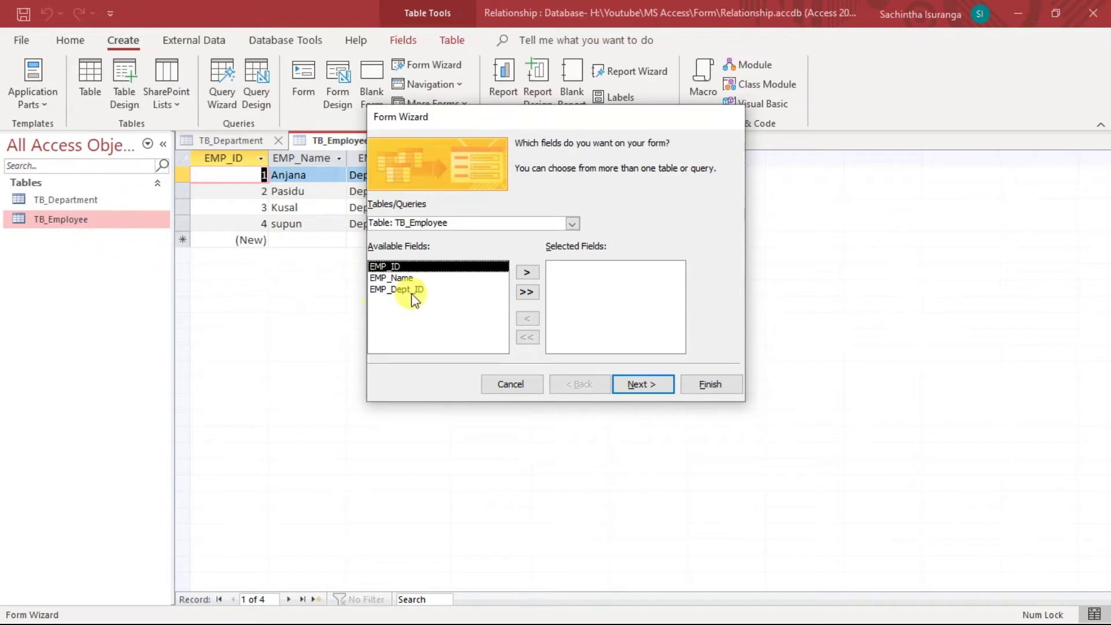
{"action": "left_click", "coordinate": [573, 224]}
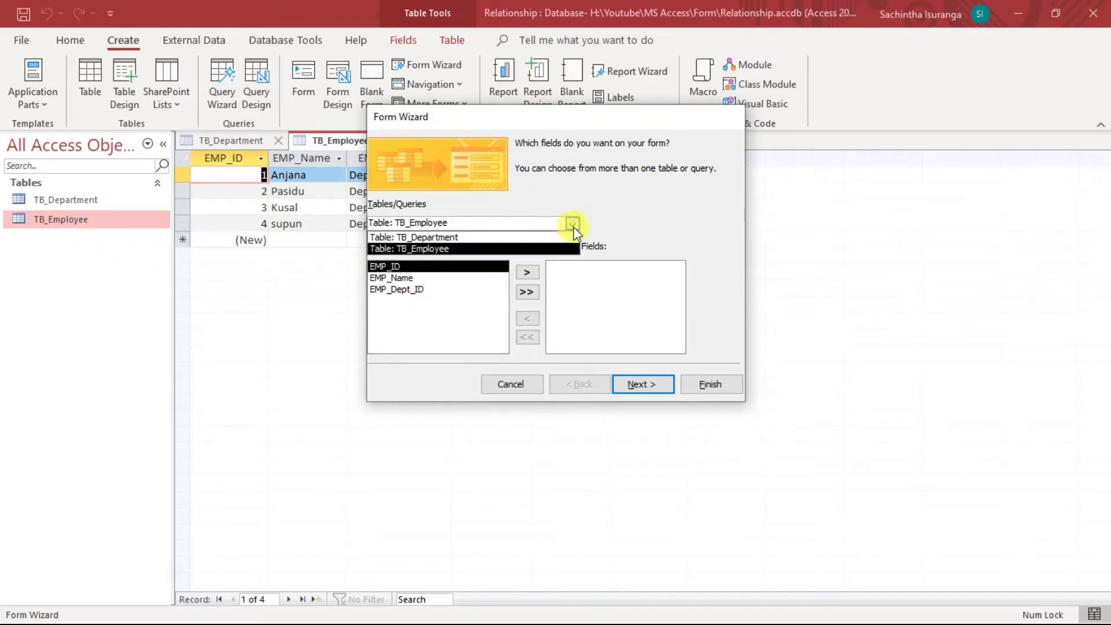
{"action": "left_click", "coordinate": [484, 250]}
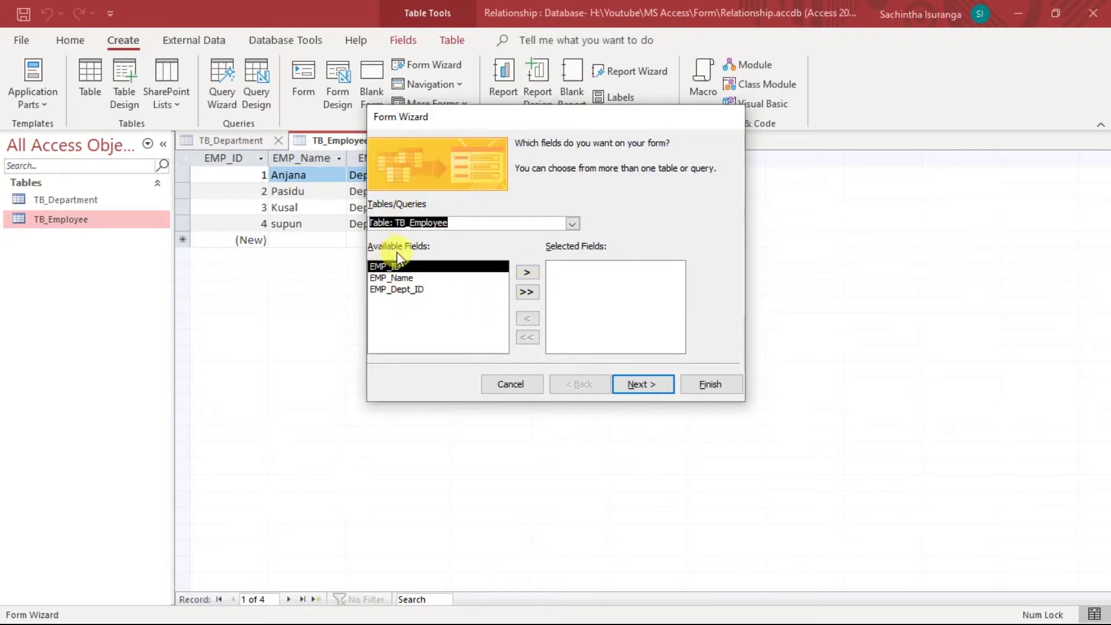
{"action": "left_click", "coordinate": [527, 293]}
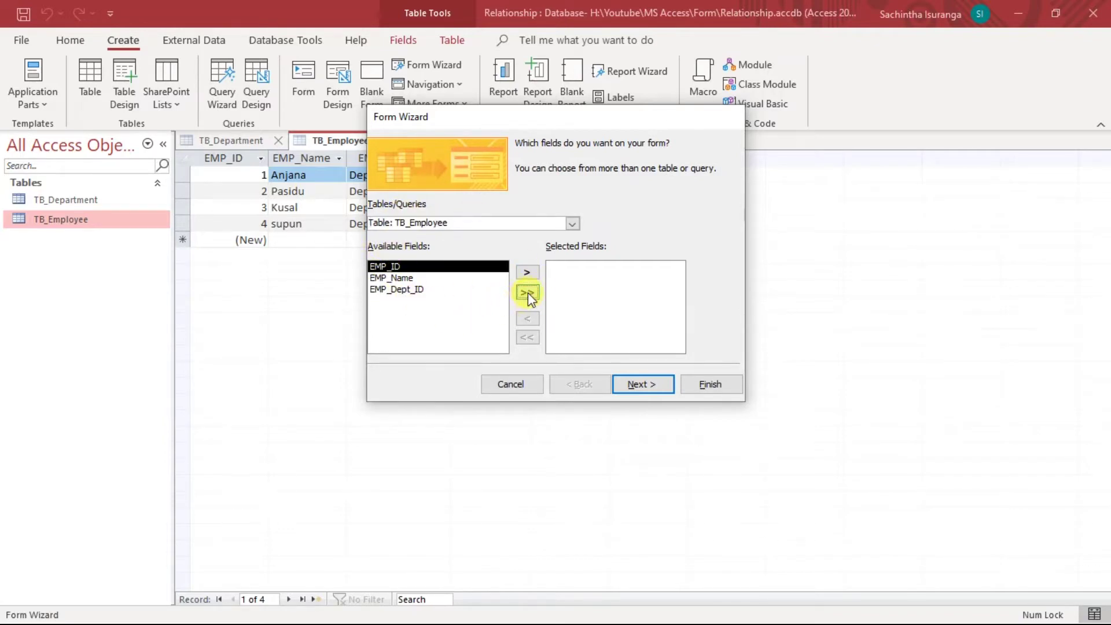
{"action": "left_click", "coordinate": [640, 384]}
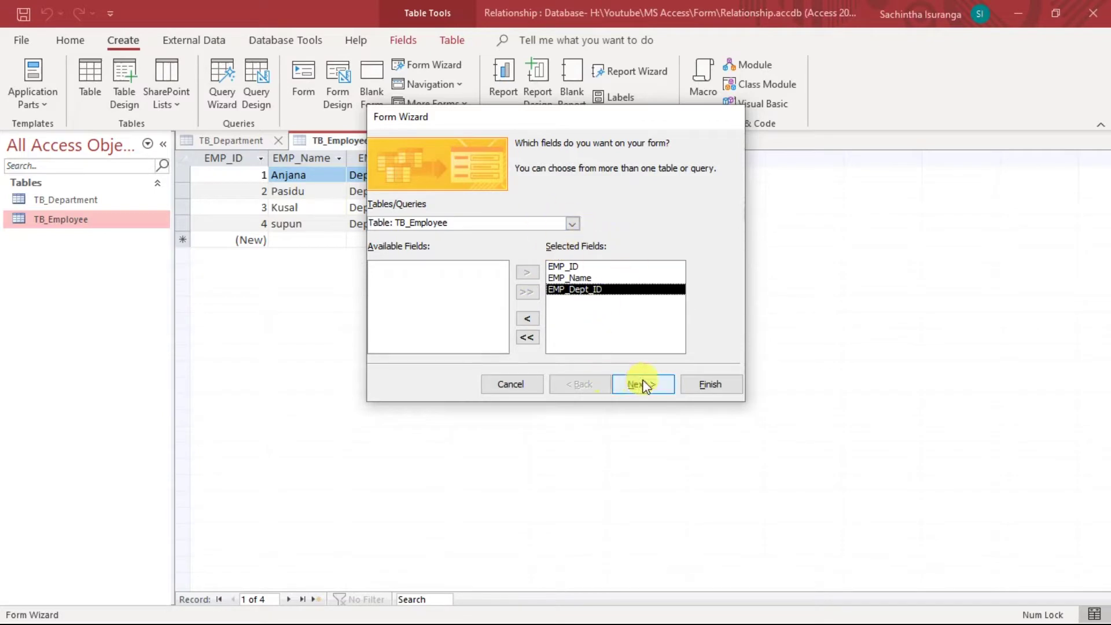
{"action": "left_click", "coordinate": [650, 382]}
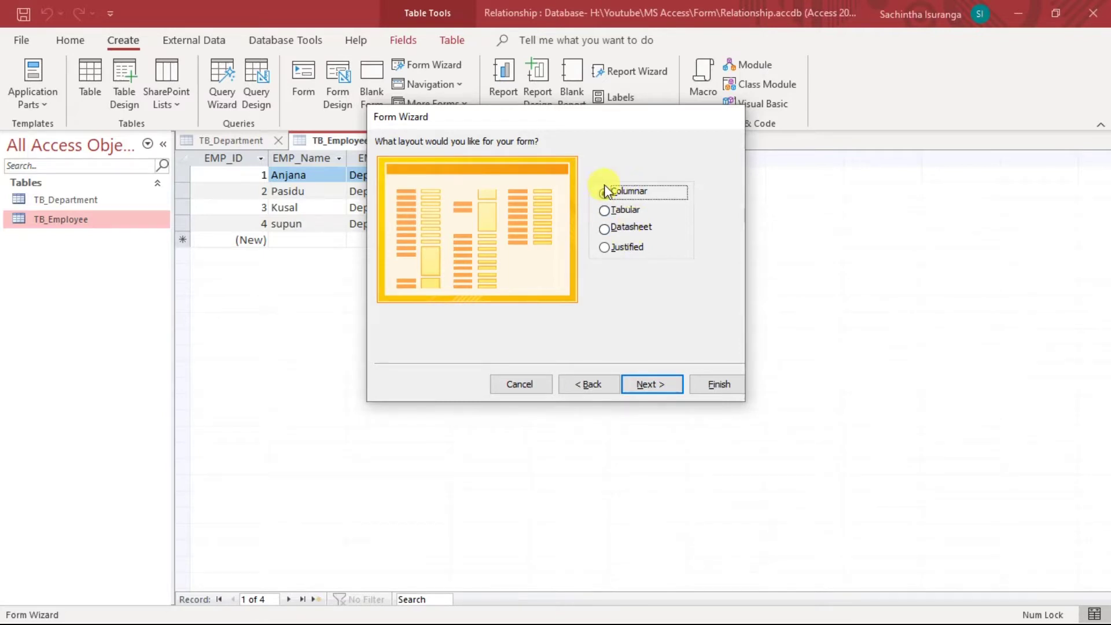
{"action": "left_click", "coordinate": [656, 383]}
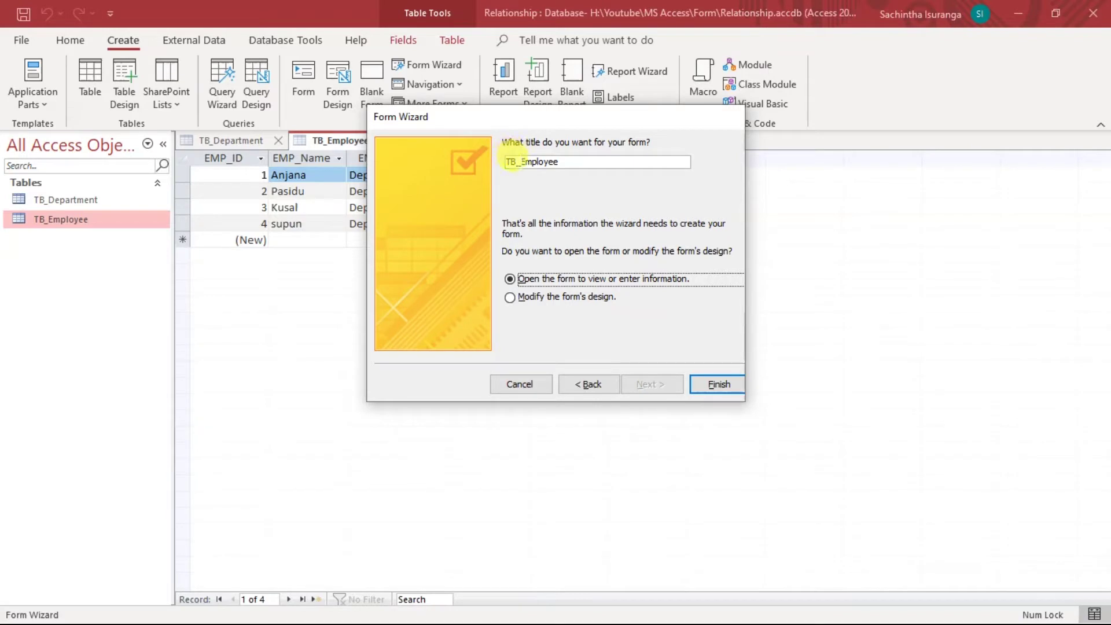
Title the form FR_Employee and finish the wizard, opening the form to view or enter information
{"action": "left_click_drag", "start_coordinate": [514, 161], "coordinate": [496, 168]}
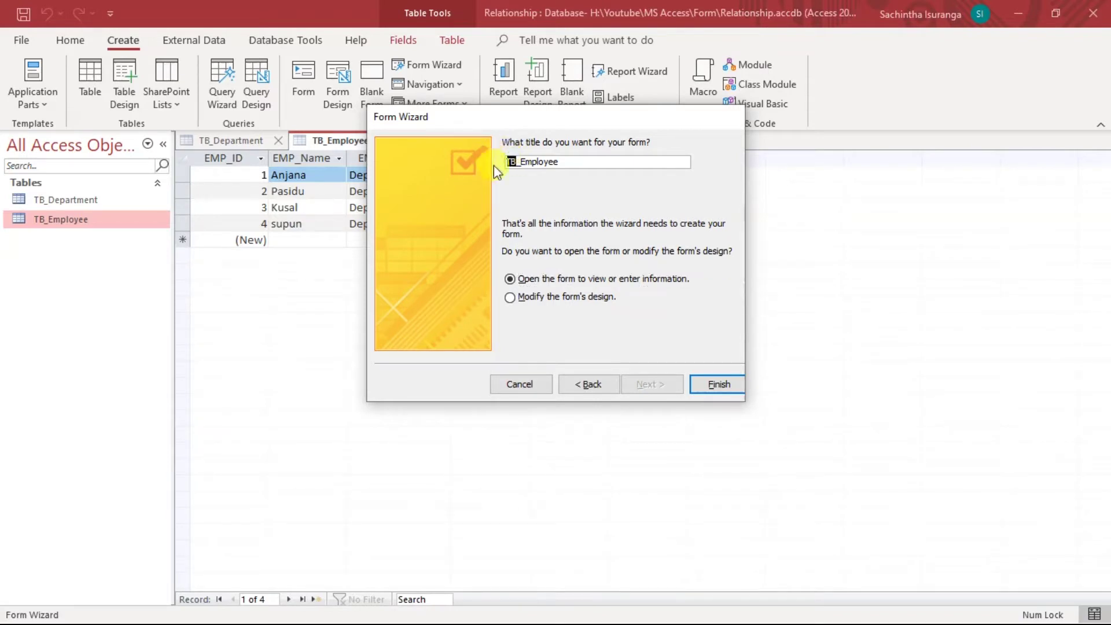
{"action": "type", "text": "R"}
{"action": "key", "text": "BackSpace"}
{"action": "type", "text": "FR"}
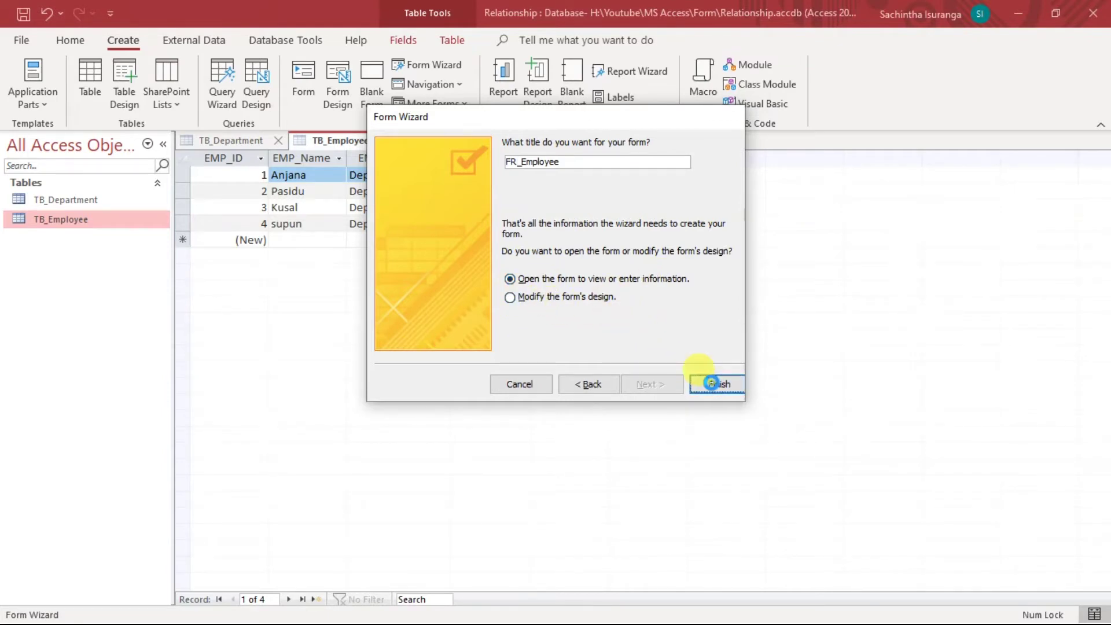
{"action": "left_click", "coordinate": [711, 383]}
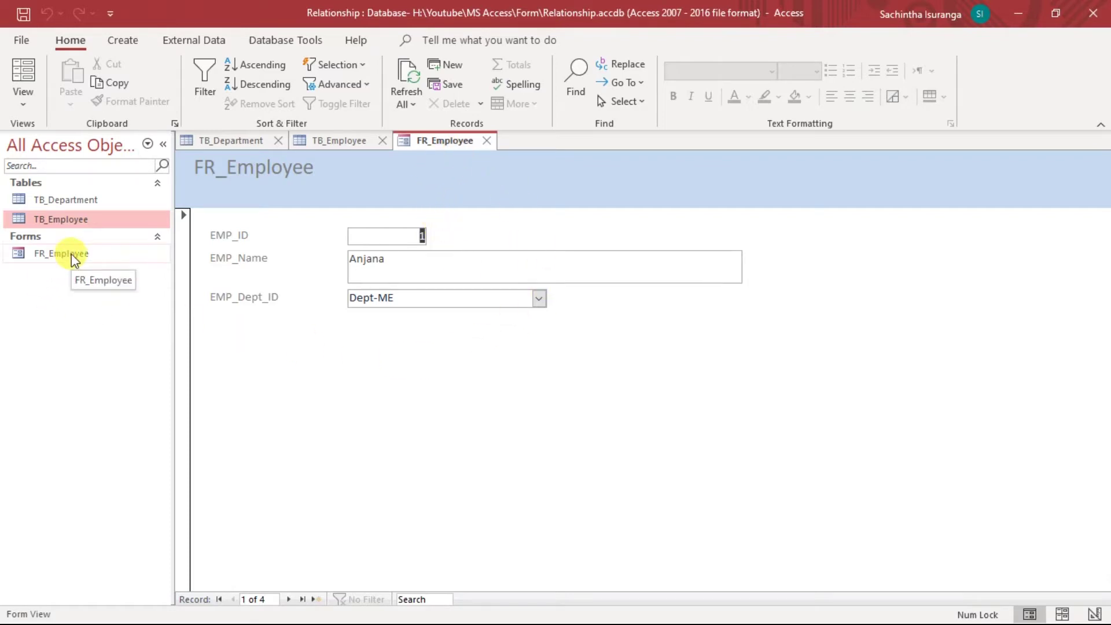
In Layout View, narrow the EMP_Name box to match the width of the EMP_Dept_ID box
{"action": "left_click", "coordinate": [20, 99]}
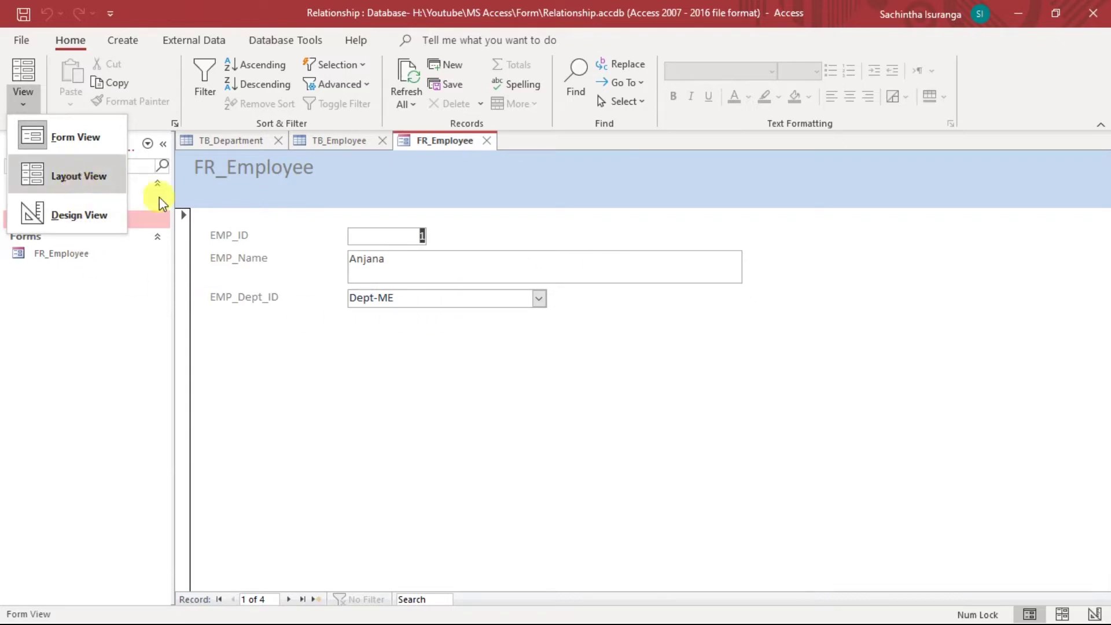
{"action": "left_click", "coordinate": [104, 174]}
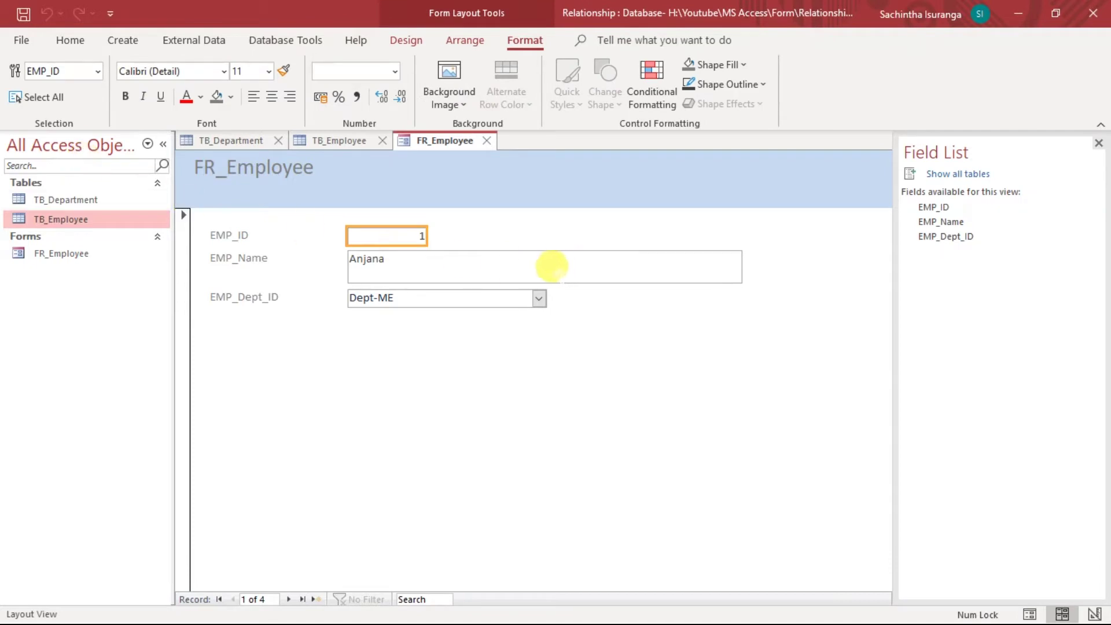
{"action": "left_click", "coordinate": [713, 266]}
{"action": "left_click_drag", "start_coordinate": [728, 260], "coordinate": [535, 276]}
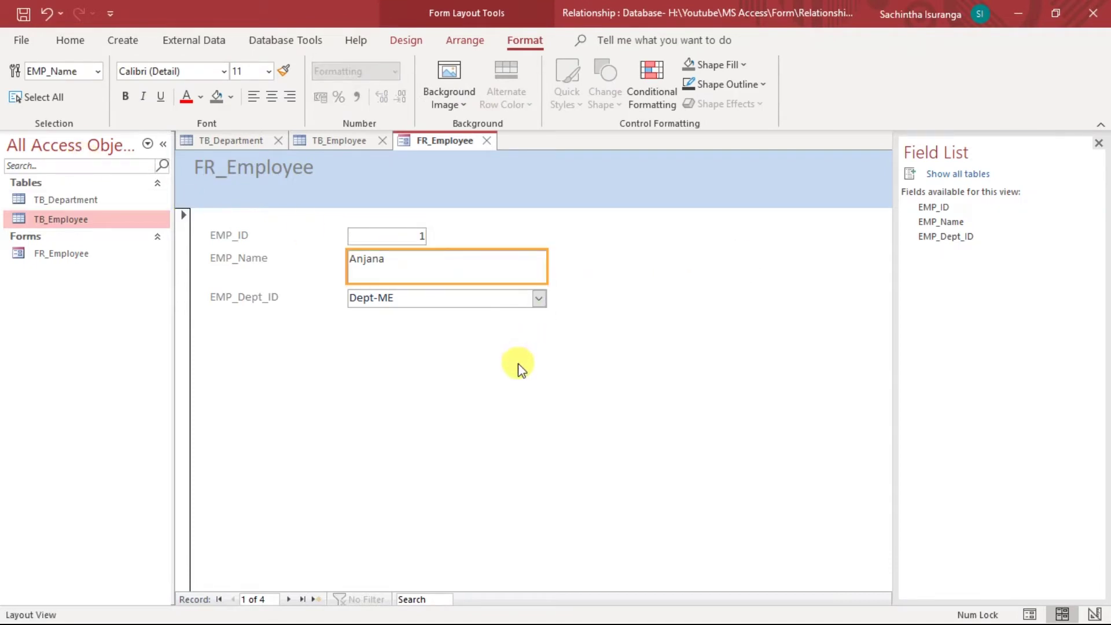
{"action": "left_click", "coordinate": [438, 350]}
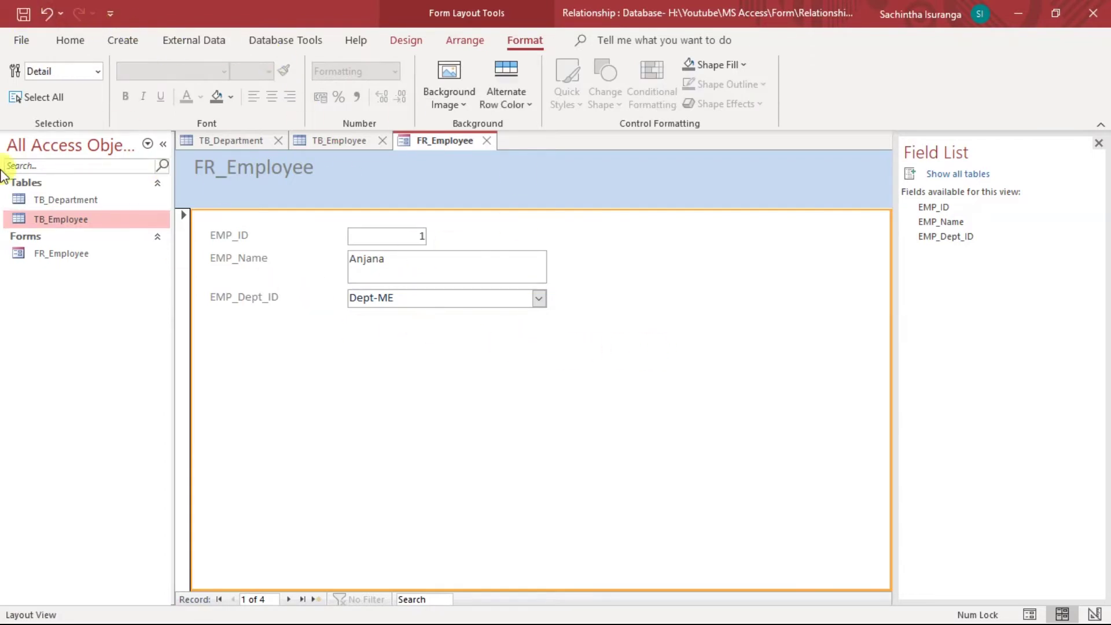
In Design View, change the form header's title text to "Form Employee"
{"action": "left_click", "coordinate": [65, 42]}
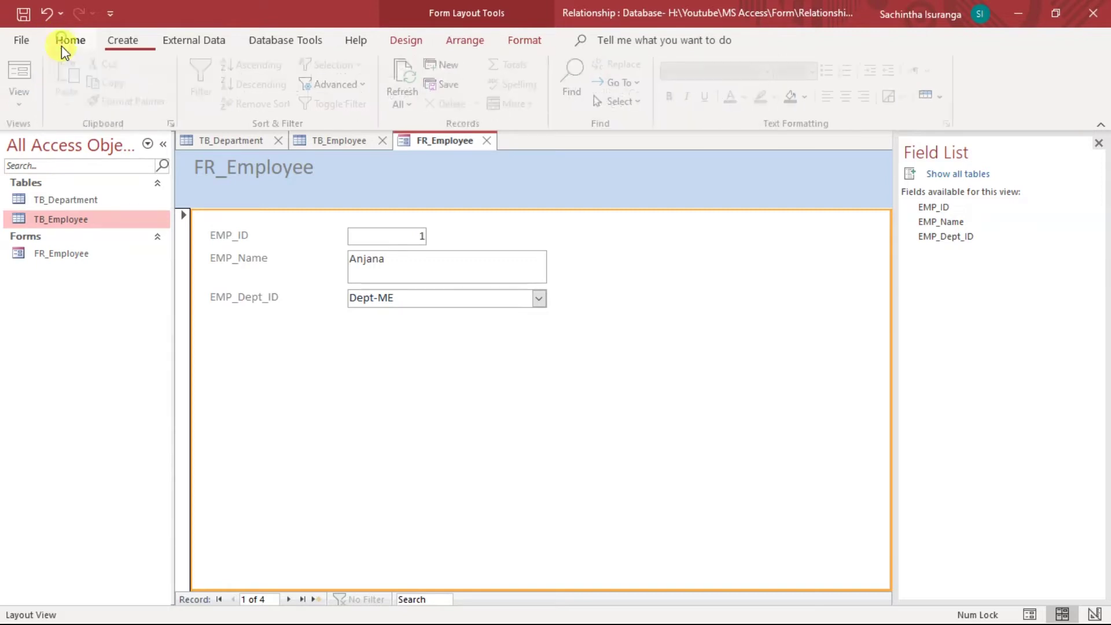
{"action": "left_click", "coordinate": [24, 98]}
{"action": "left_click", "coordinate": [38, 221]}
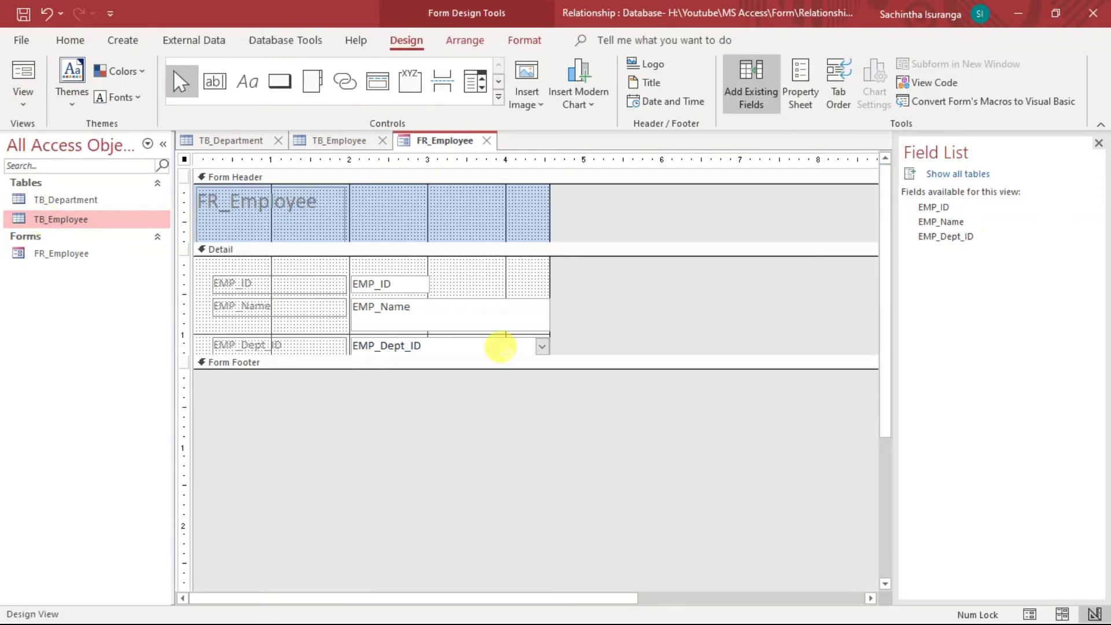
{"action": "left_click", "coordinate": [234, 200]}
{"action": "left_click", "coordinate": [226, 202]}
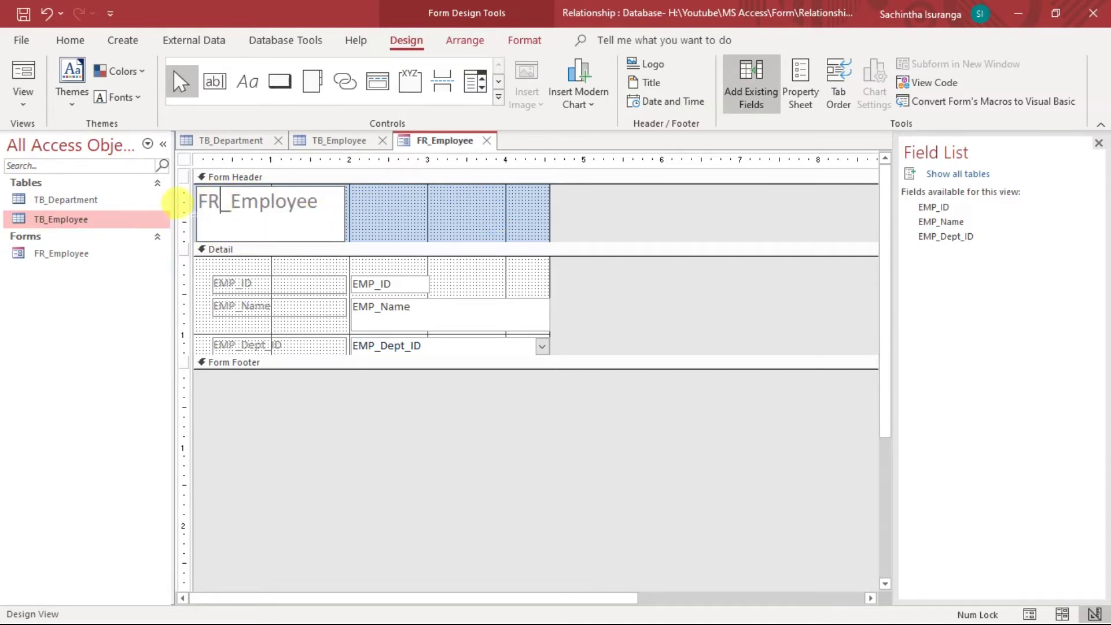
{"action": "key", "text": "BackSpace"}
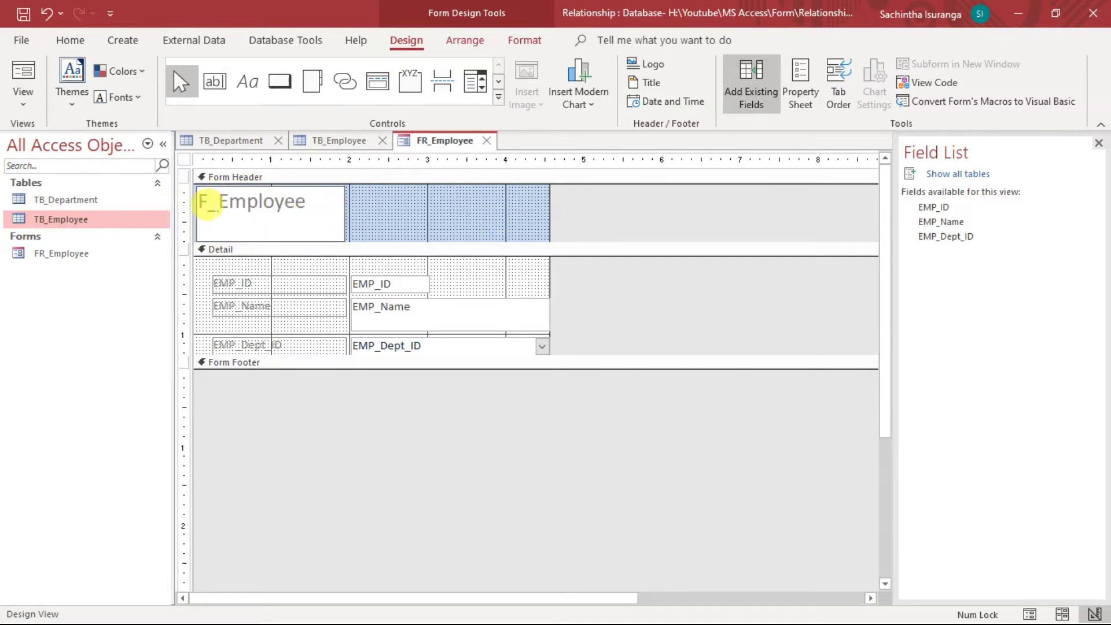
{"action": "type", "text": "orm"}
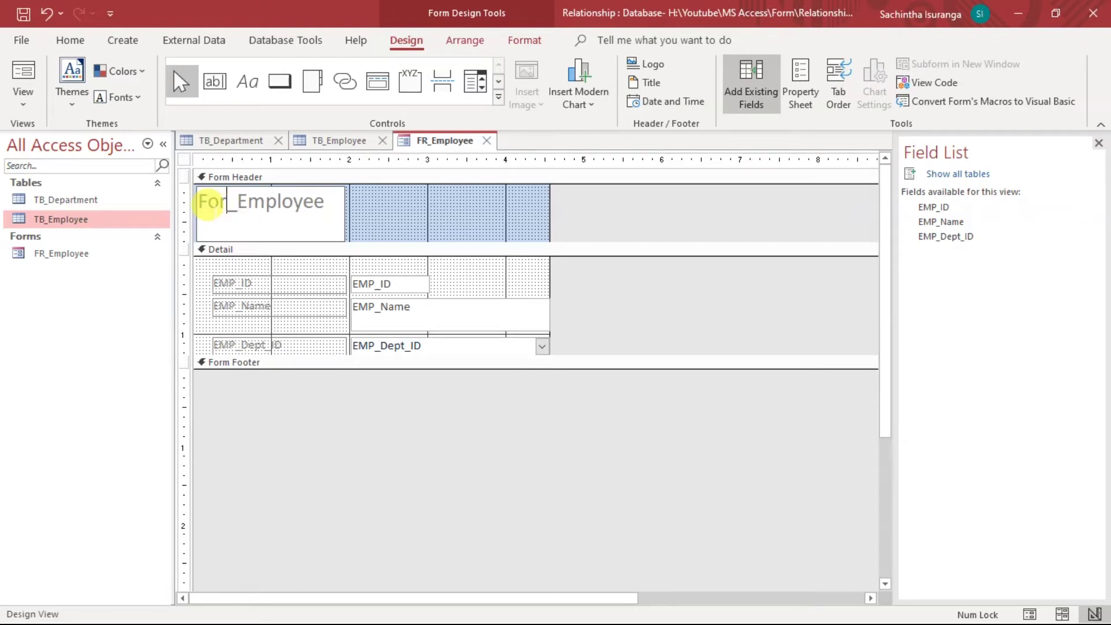
{"action": "key", "text": "Delete"}
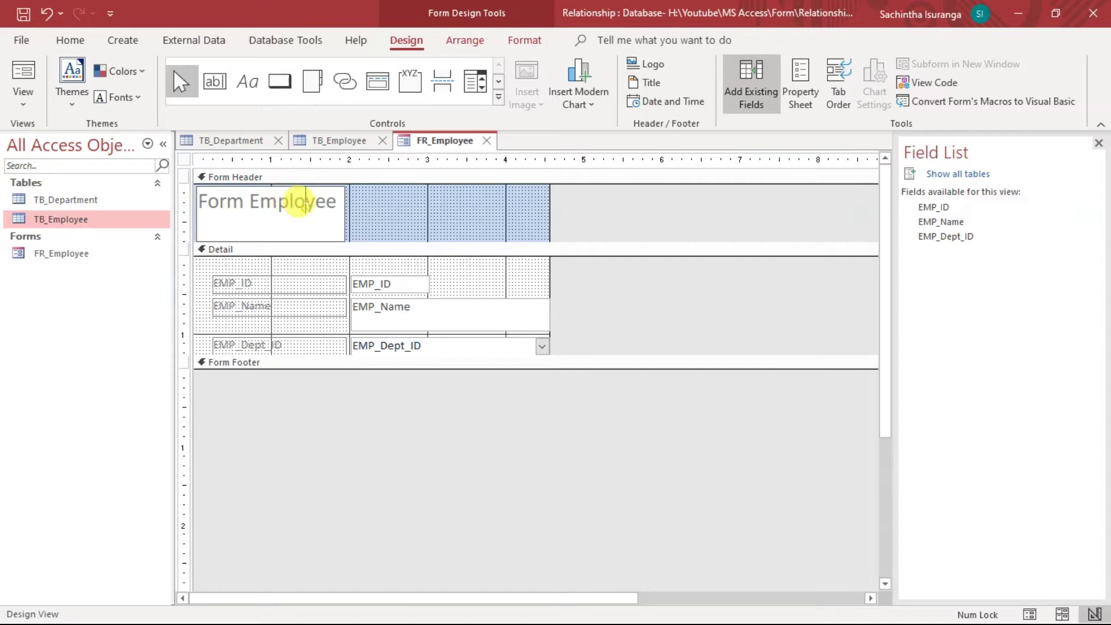
{"action": "left_click", "coordinate": [347, 211]}
Set the font colour of the form header's title label to red
{"action": "left_click", "coordinate": [313, 202]}
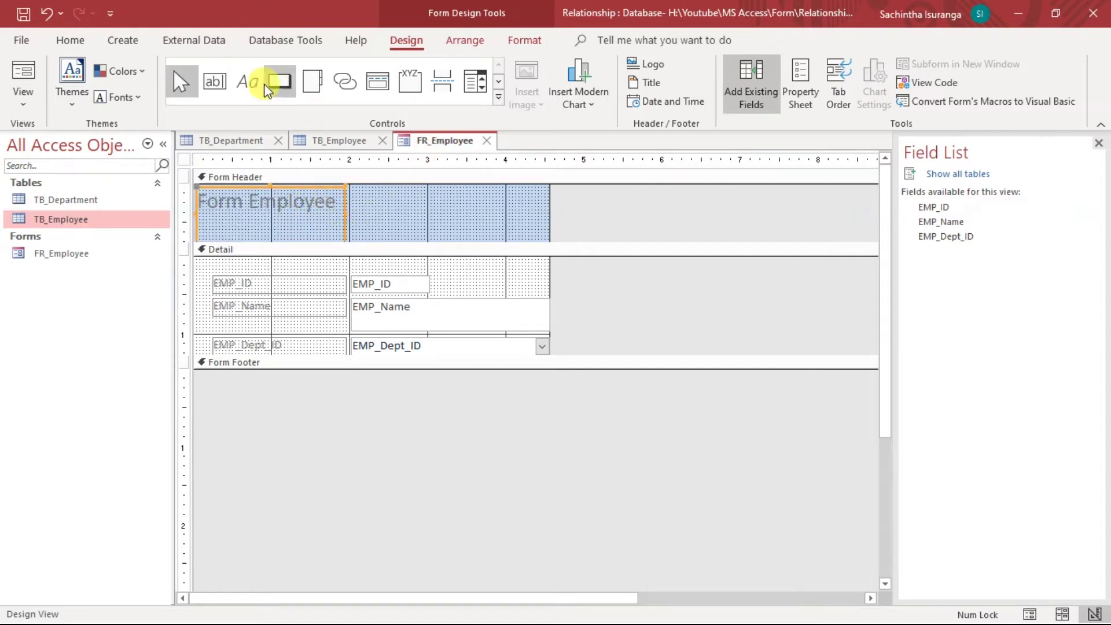
{"action": "left_click", "coordinate": [525, 40]}
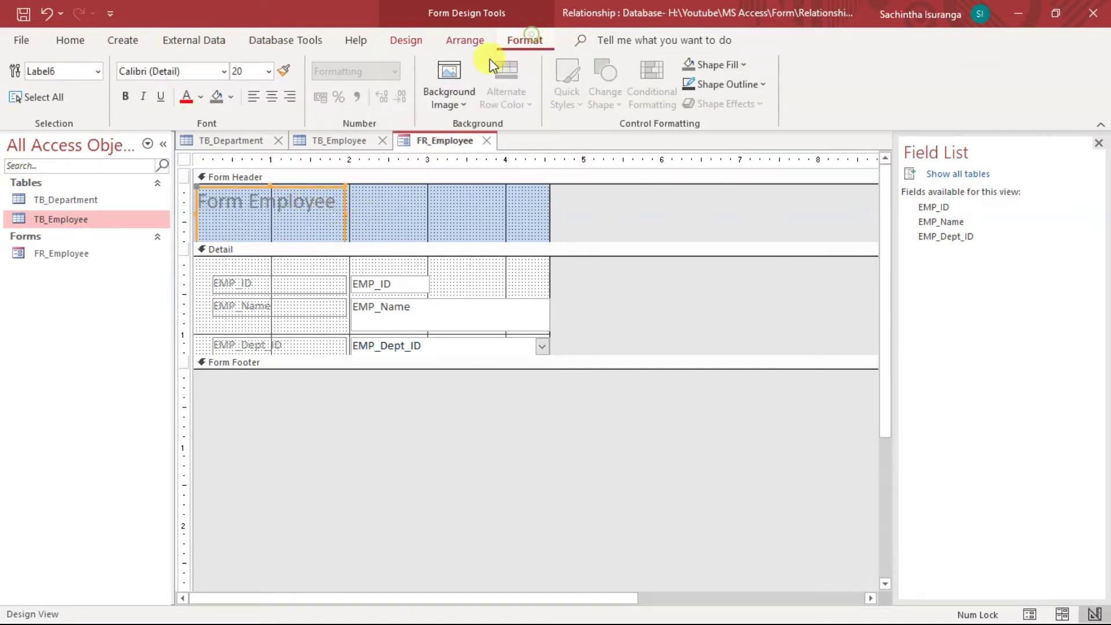
{"action": "left_click", "coordinate": [200, 97]}
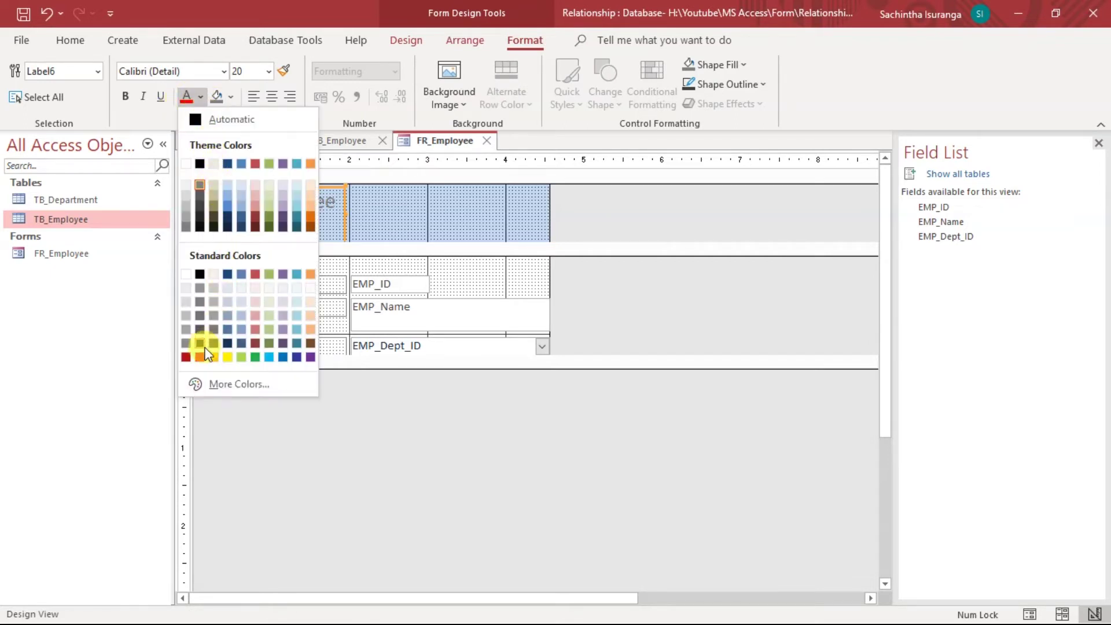
{"action": "left_click", "coordinate": [186, 357]}
{"action": "left_click", "coordinate": [404, 218]}
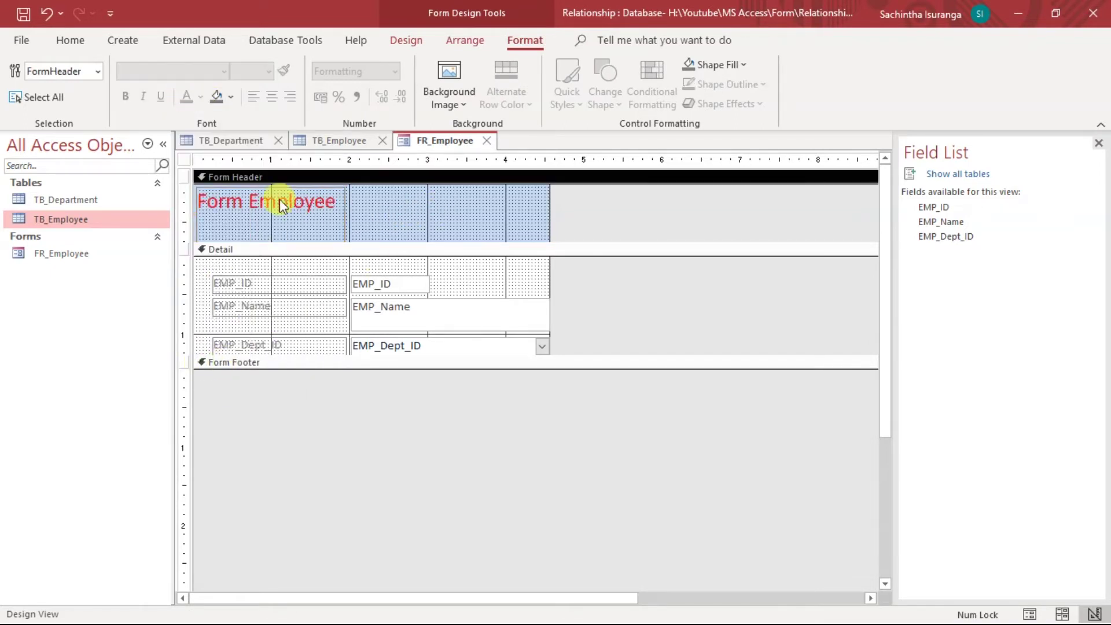
Centre the text within the form header's title label
{"action": "left_click", "coordinate": [254, 188]}
{"action": "left_click", "coordinate": [271, 96]}
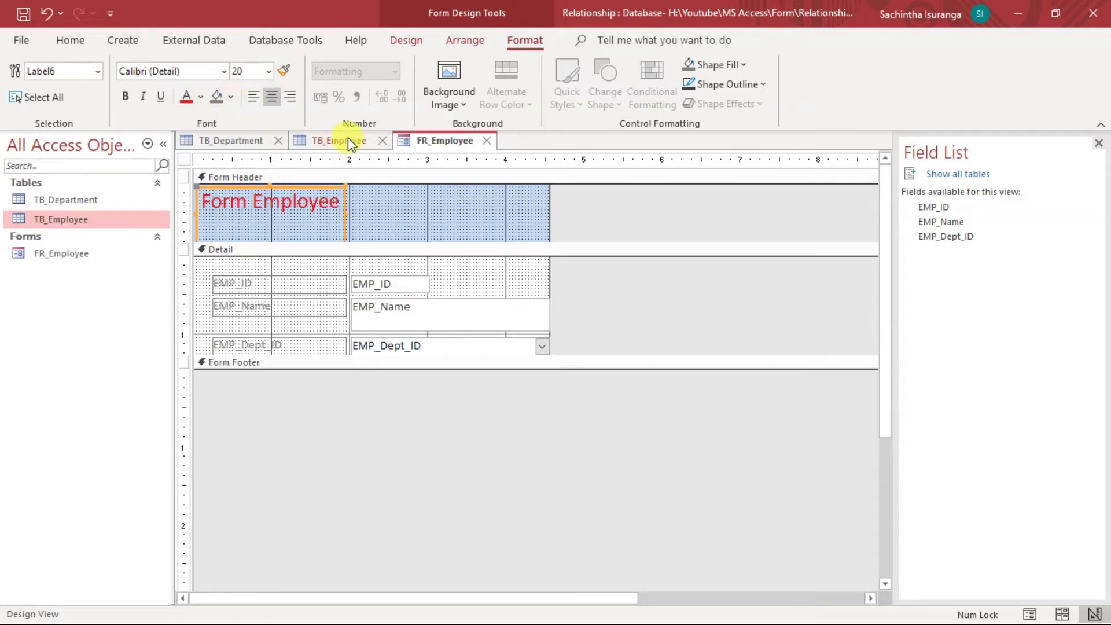
{"action": "left_click", "coordinate": [472, 282]}
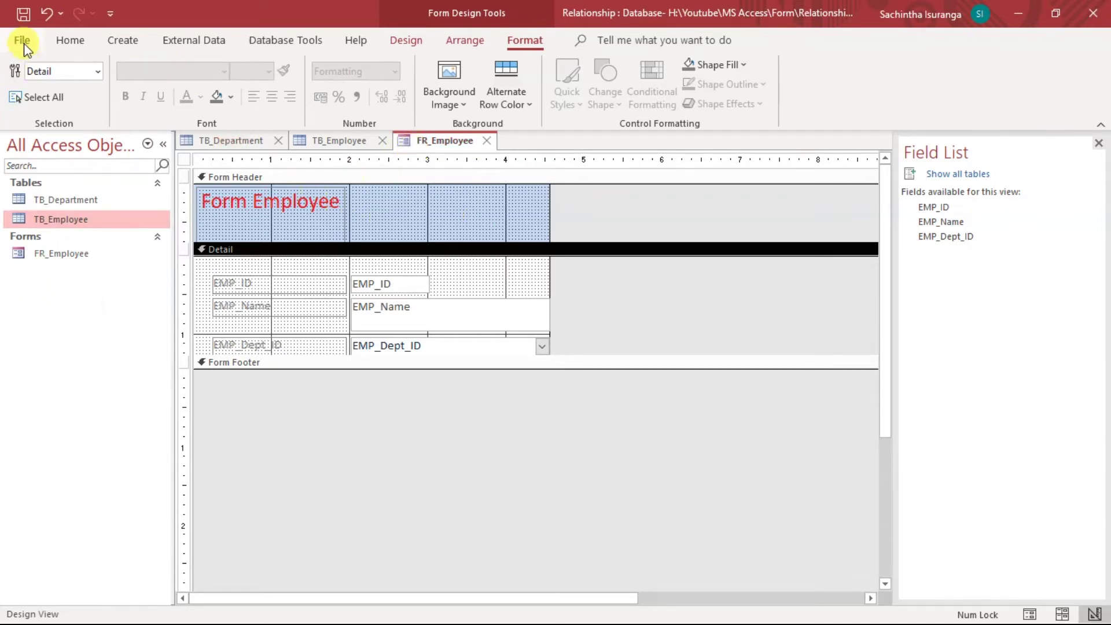
Switch the employee form from Design View to Form View
{"action": "left_click", "coordinate": [57, 41]}
{"action": "left_click", "coordinate": [21, 95]}
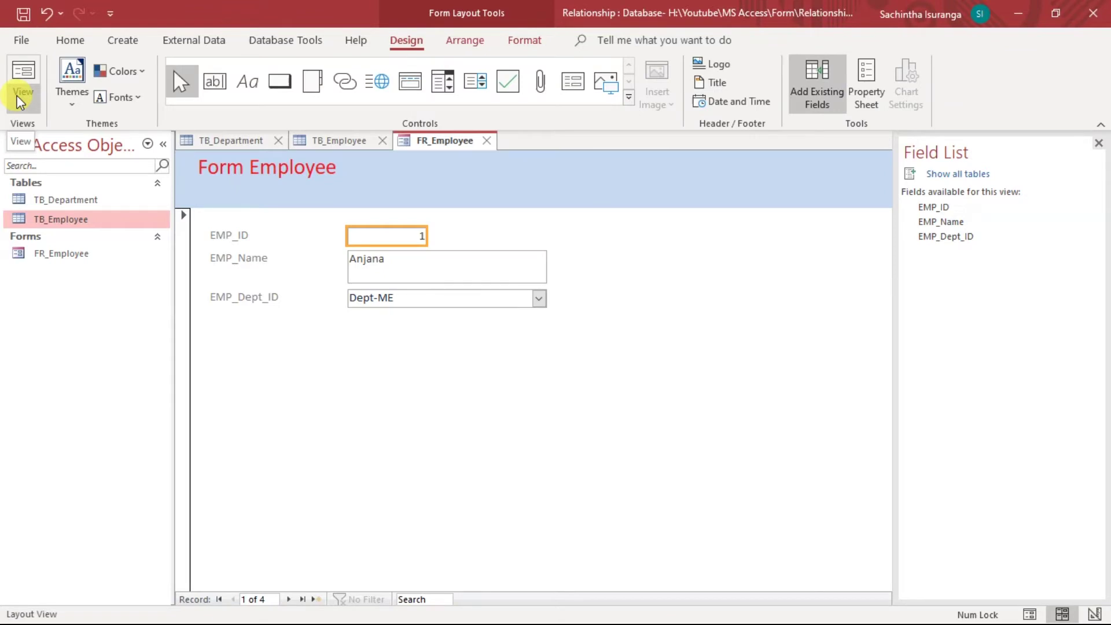
{"action": "left_click", "coordinate": [20, 100]}
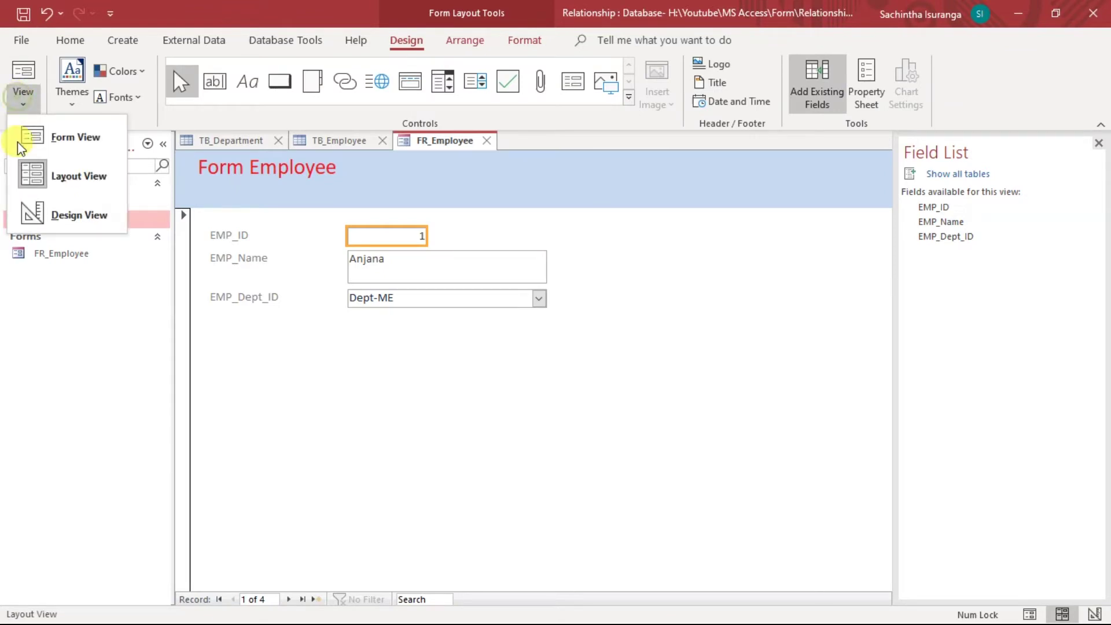
{"action": "left_click", "coordinate": [54, 149]}
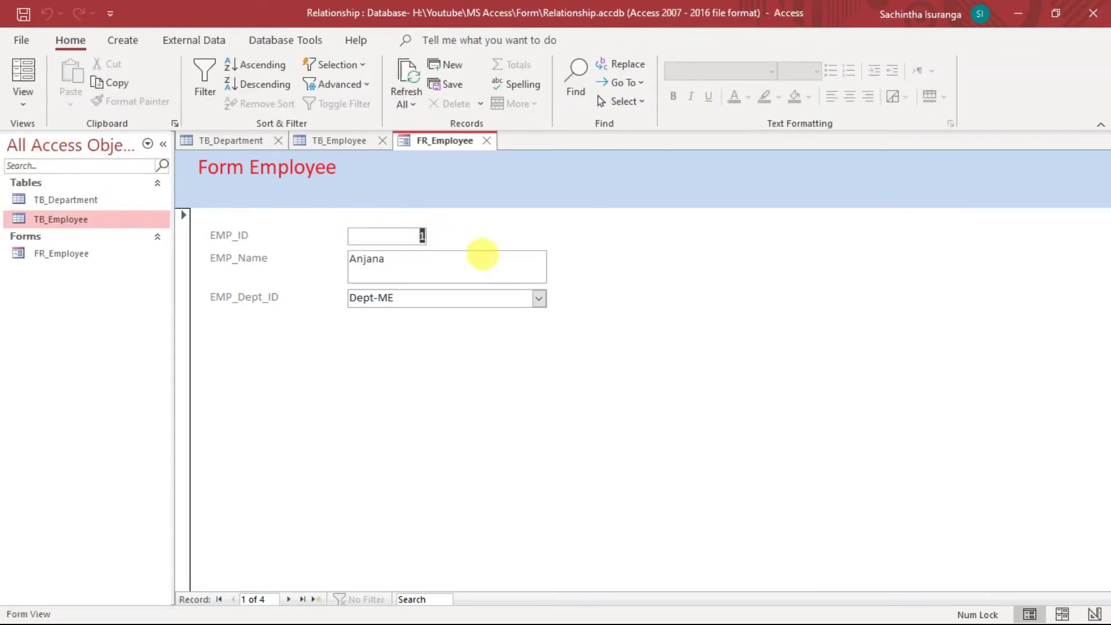
Add a new record in the form with the employee's name and department Dept-CI, and save it
{"action": "left_click", "coordinate": [456, 64]}
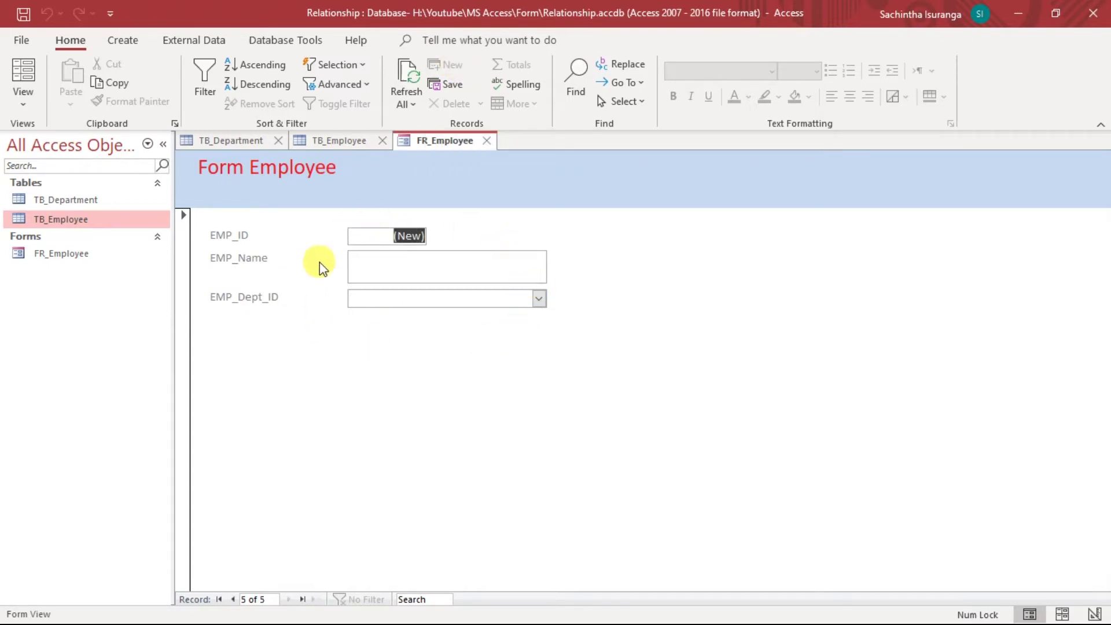
{"action": "left_click", "coordinate": [356, 262]}
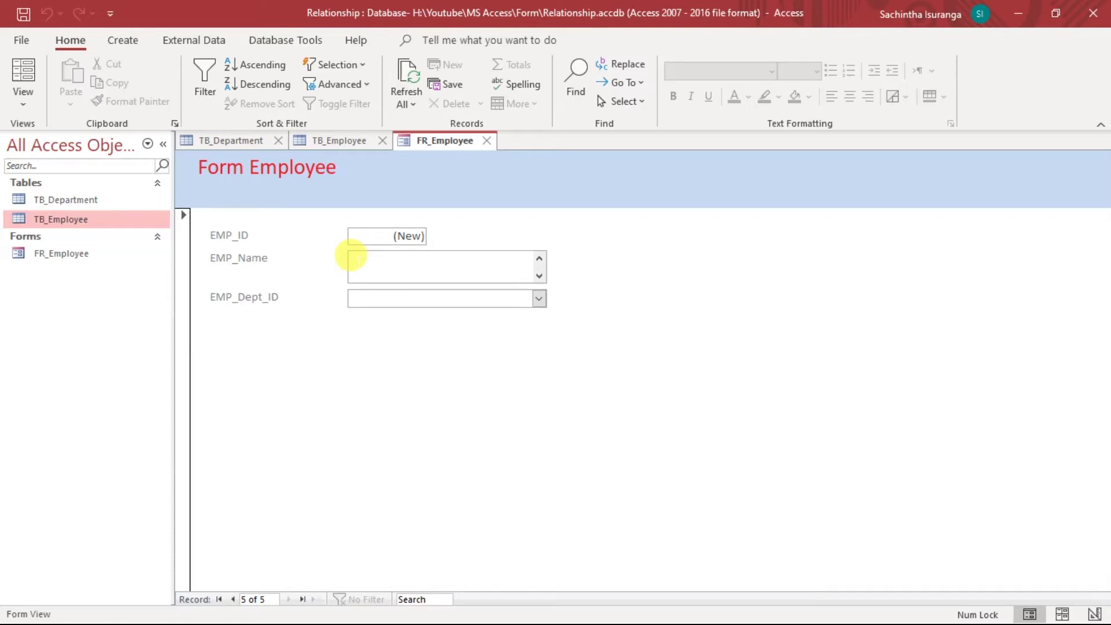
{"action": "type", "text": "Menuka"}
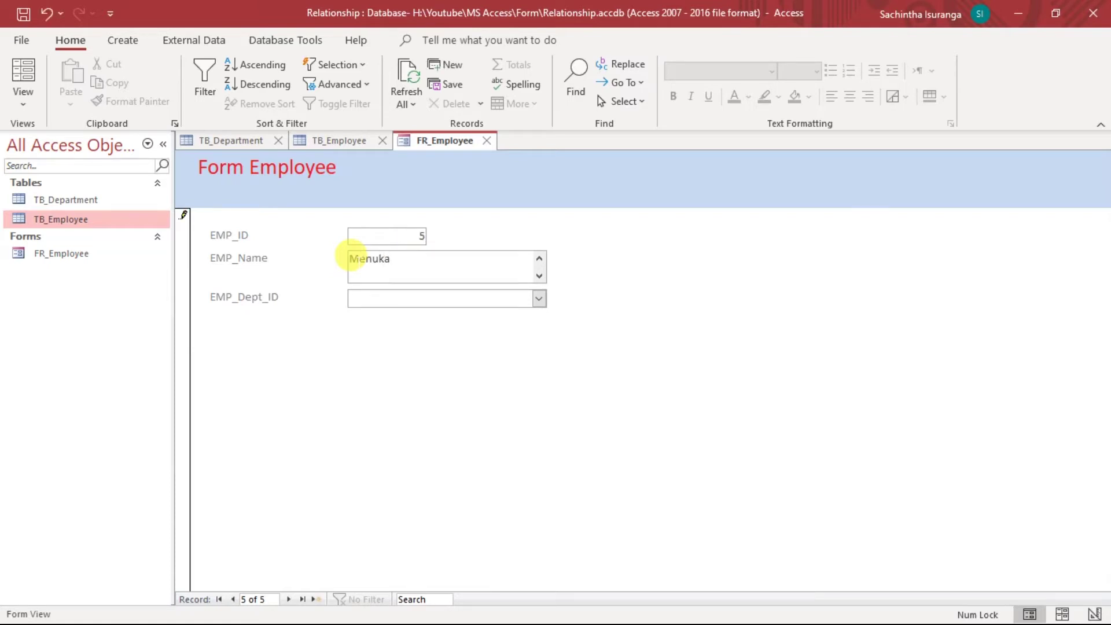
{"action": "left_click", "coordinate": [539, 299]}
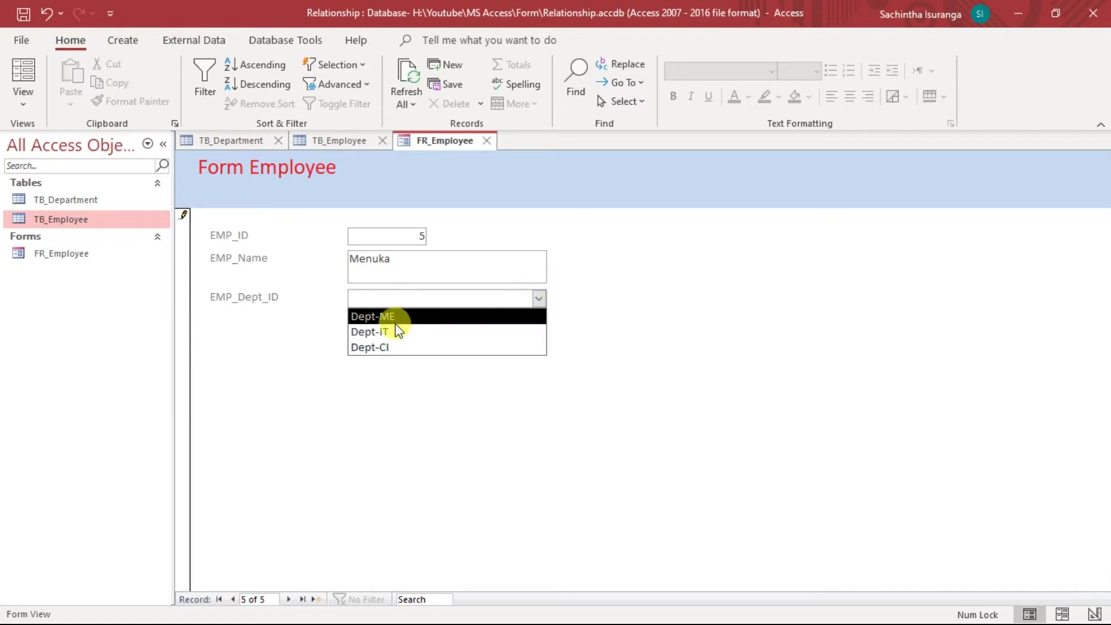
{"action": "left_click", "coordinate": [466, 346]}
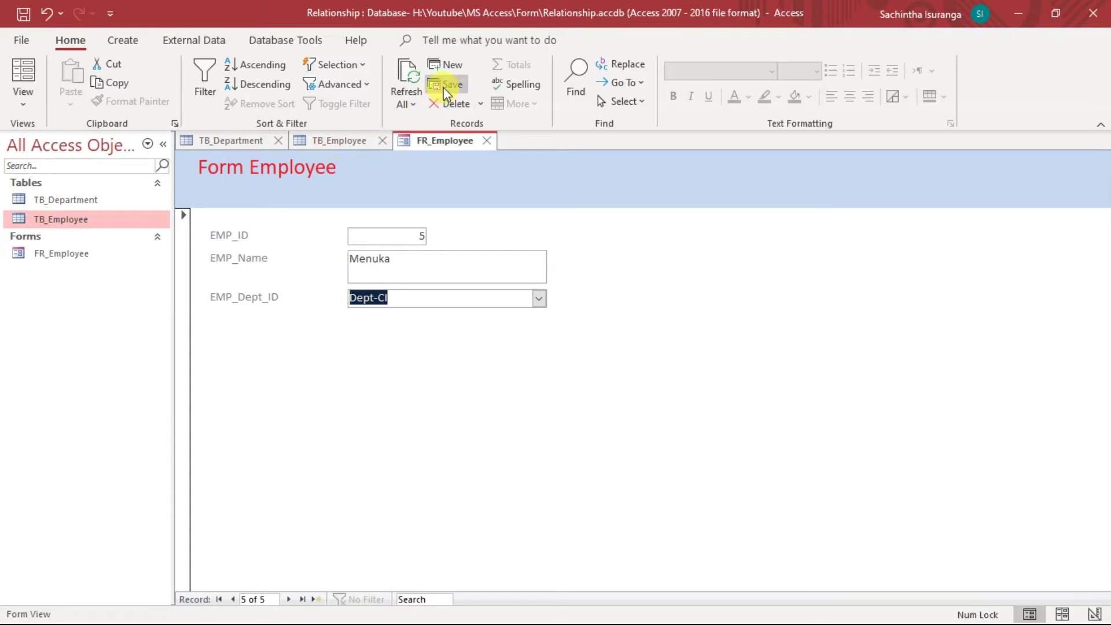
Refresh the TB_Employee datasheet to check the employee record added through the form
{"action": "left_click", "coordinate": [342, 143]}
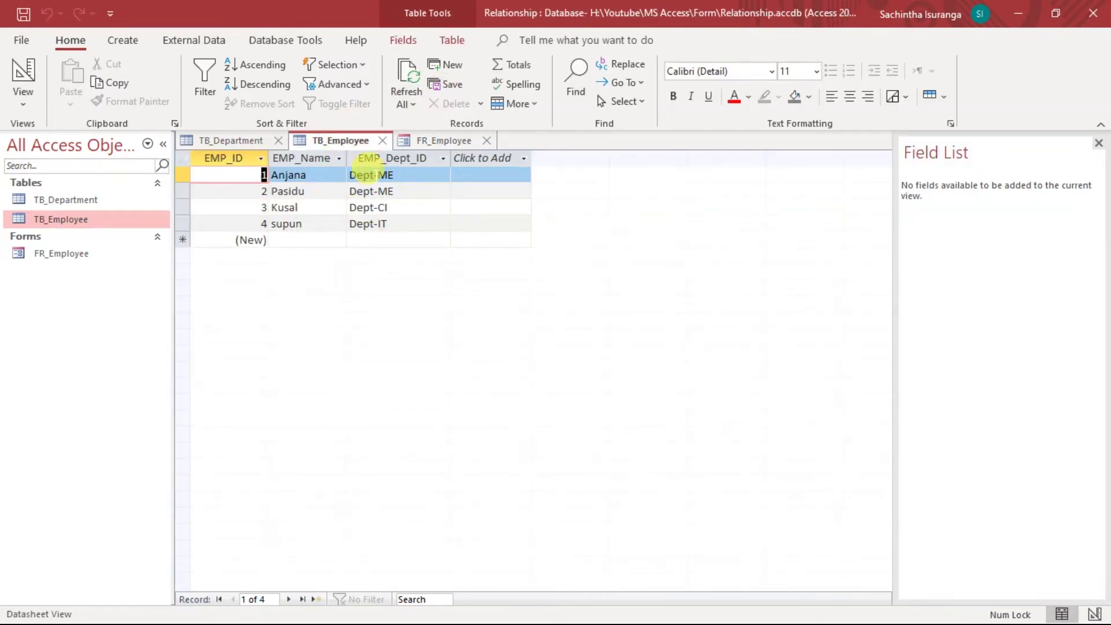
{"action": "left_click", "coordinate": [416, 68]}
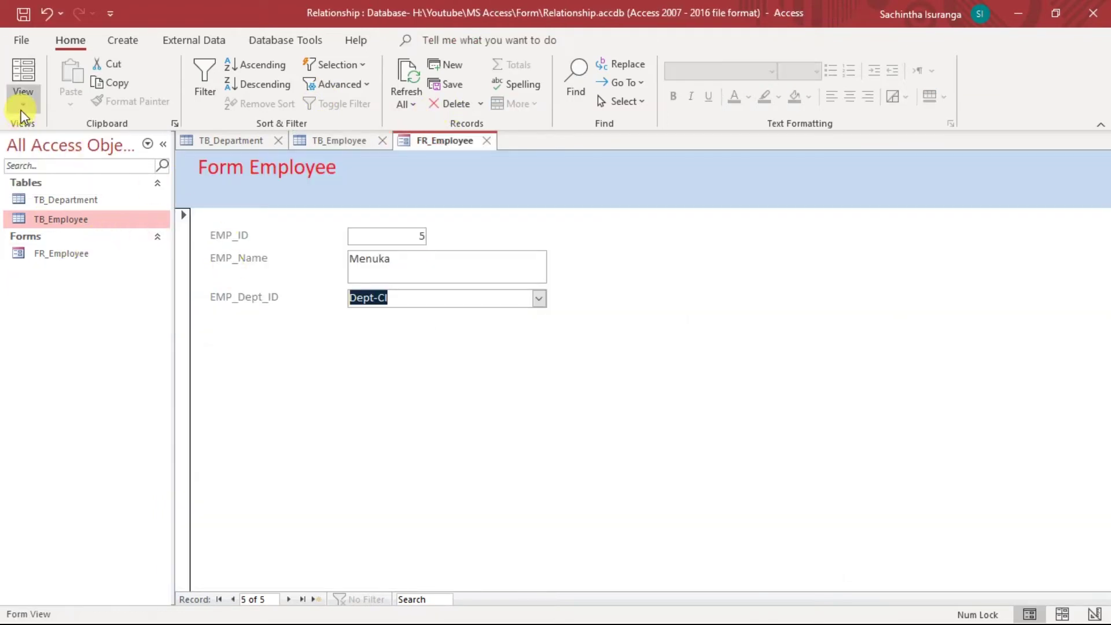
Switch the employee form to Layout View and keep the Use Control Wizards option turned on
{"action": "left_click", "coordinate": [23, 95]}
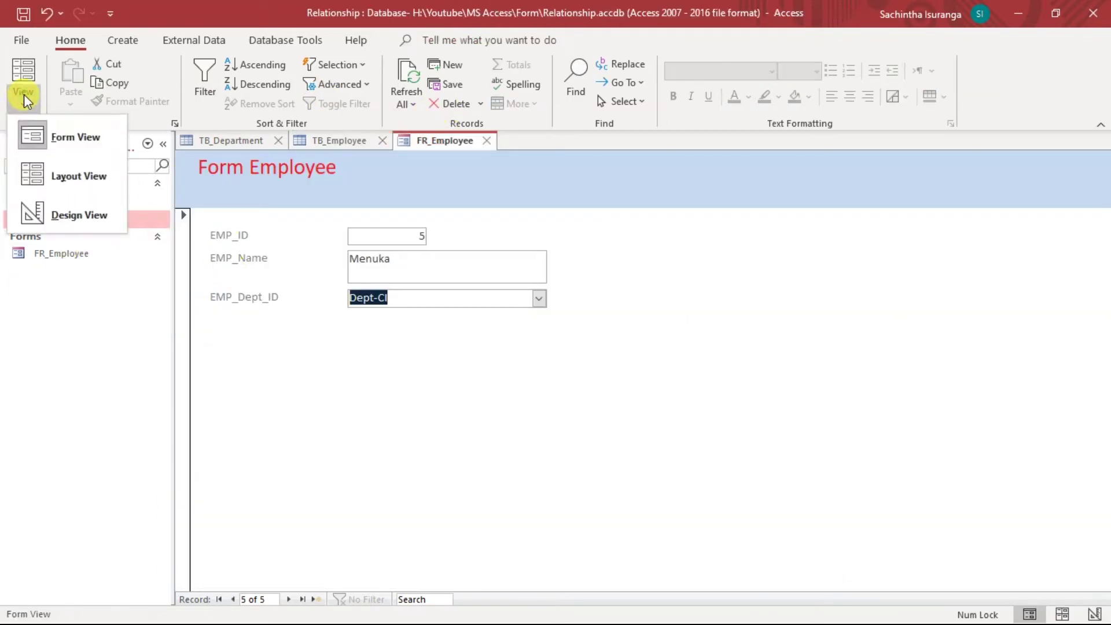
{"action": "left_click", "coordinate": [75, 176]}
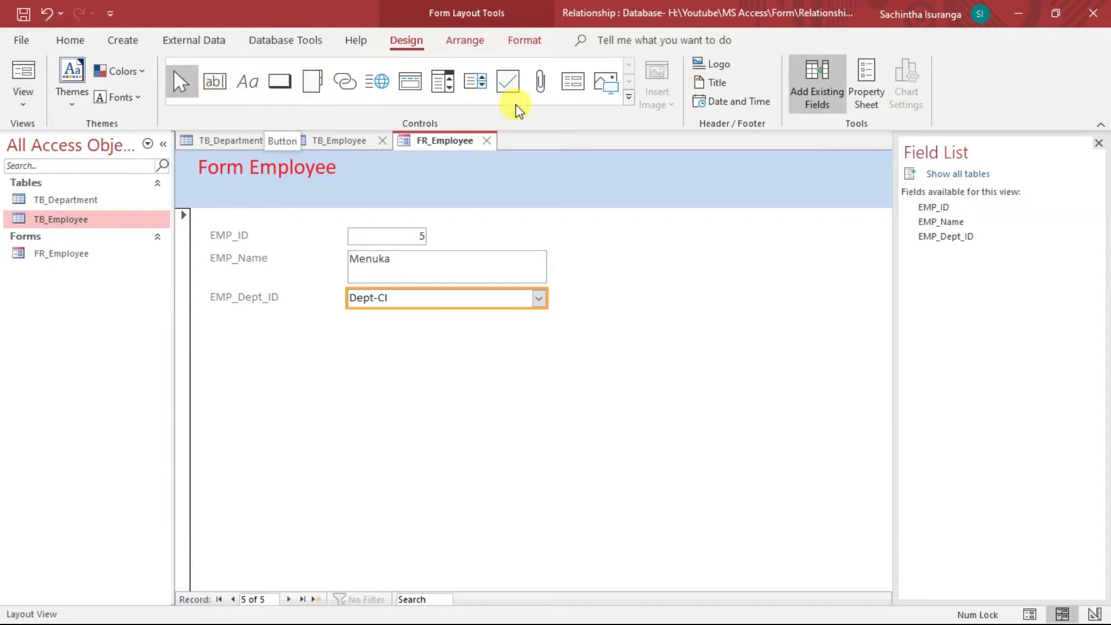
{"action": "left_click", "coordinate": [628, 95]}
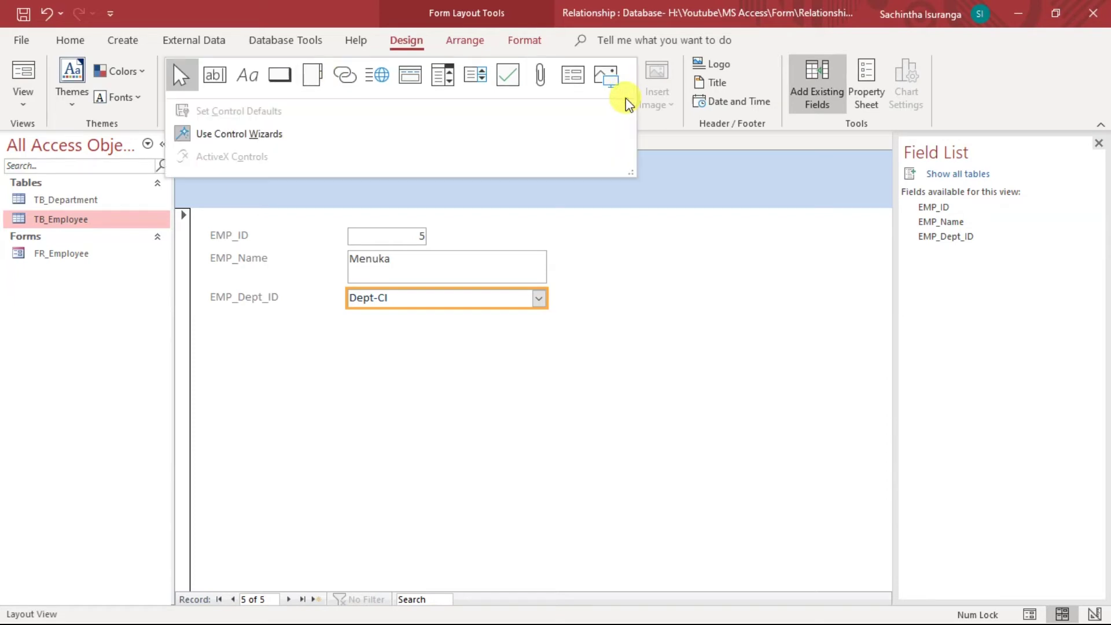
{"action": "left_click", "coordinate": [181, 136]}
{"action": "left_click", "coordinate": [628, 92]}
{"action": "left_click", "coordinate": [180, 136]}
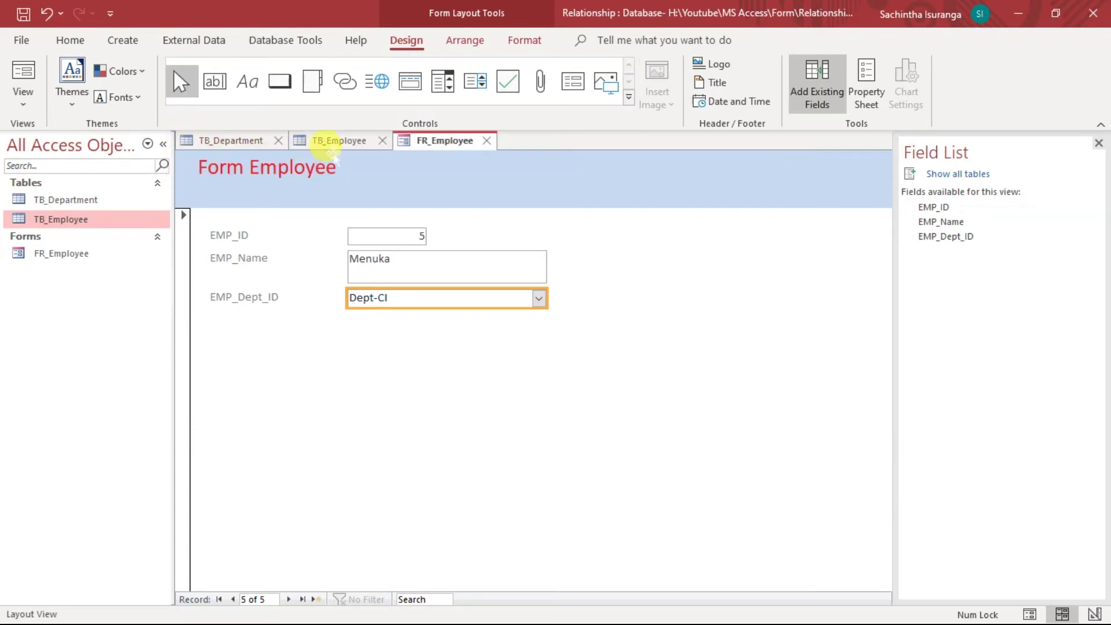
Insert a command button with the record operation Add New Record, the text caption Add Record and the name Add
{"action": "left_click", "coordinate": [280, 84]}
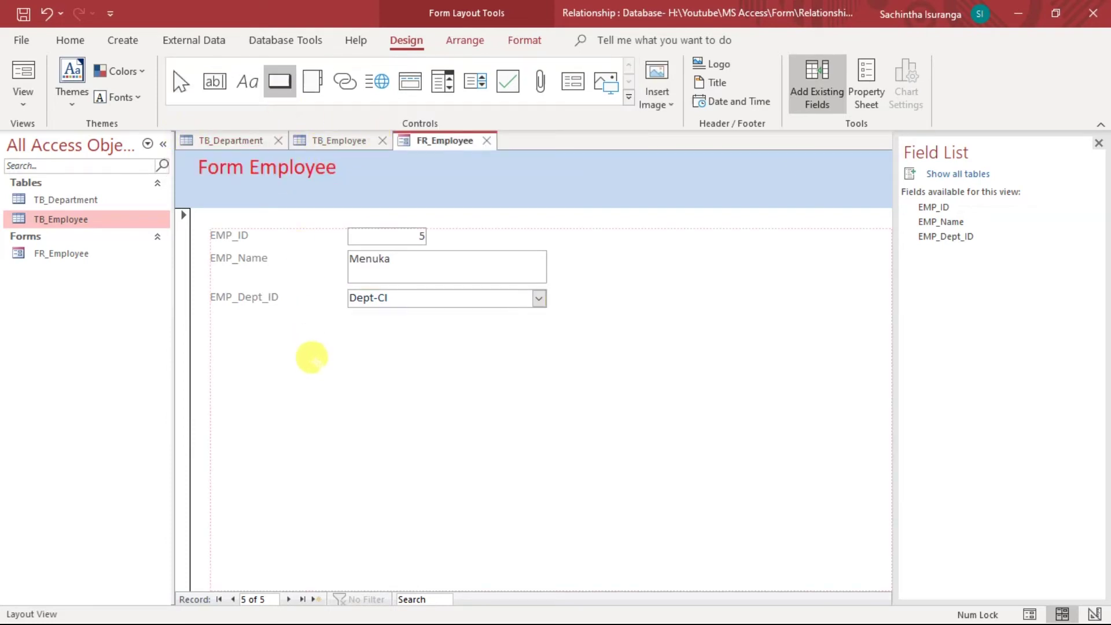
{"action": "left_click", "coordinate": [309, 355]}
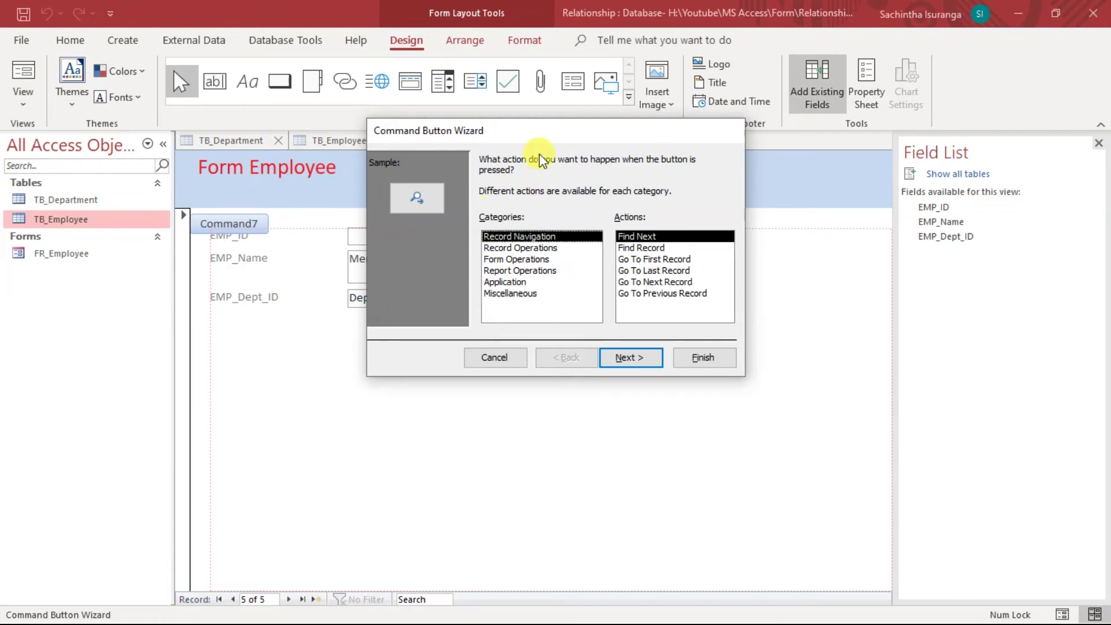
{"action": "left_click", "coordinate": [524, 247]}
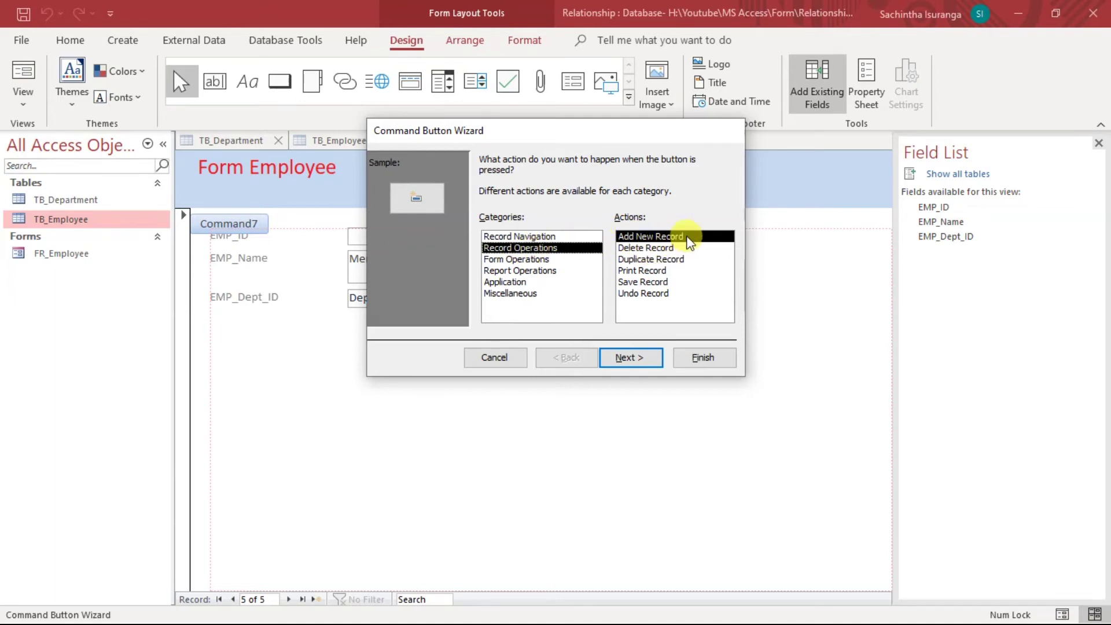
{"action": "left_click", "coordinate": [632, 360]}
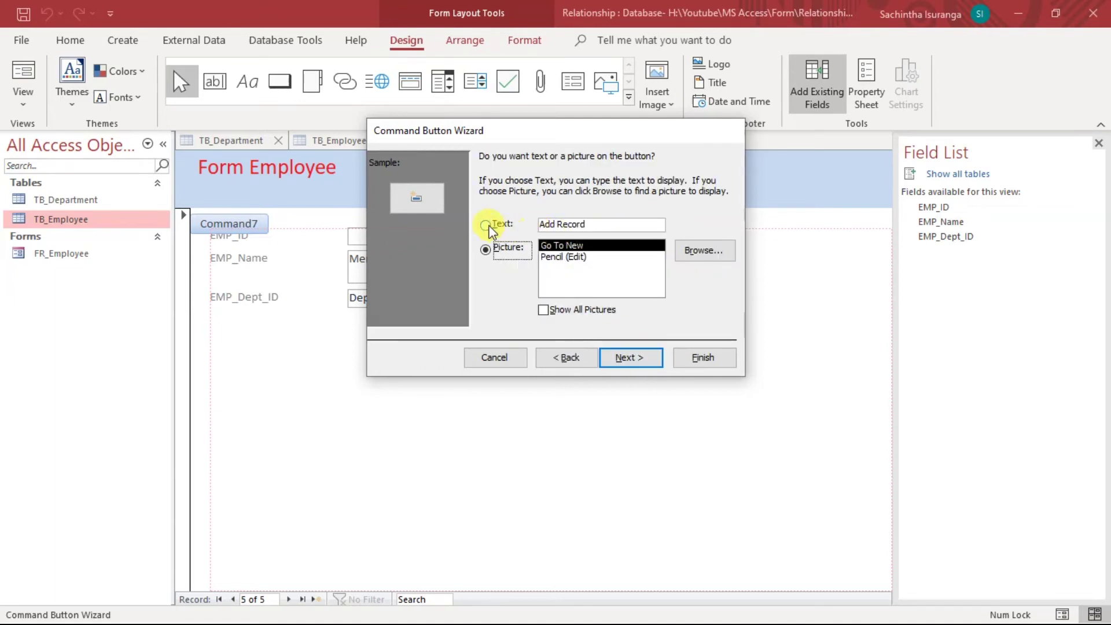
{"action": "left_click", "coordinate": [486, 225]}
{"action": "left_click", "coordinate": [631, 358]}
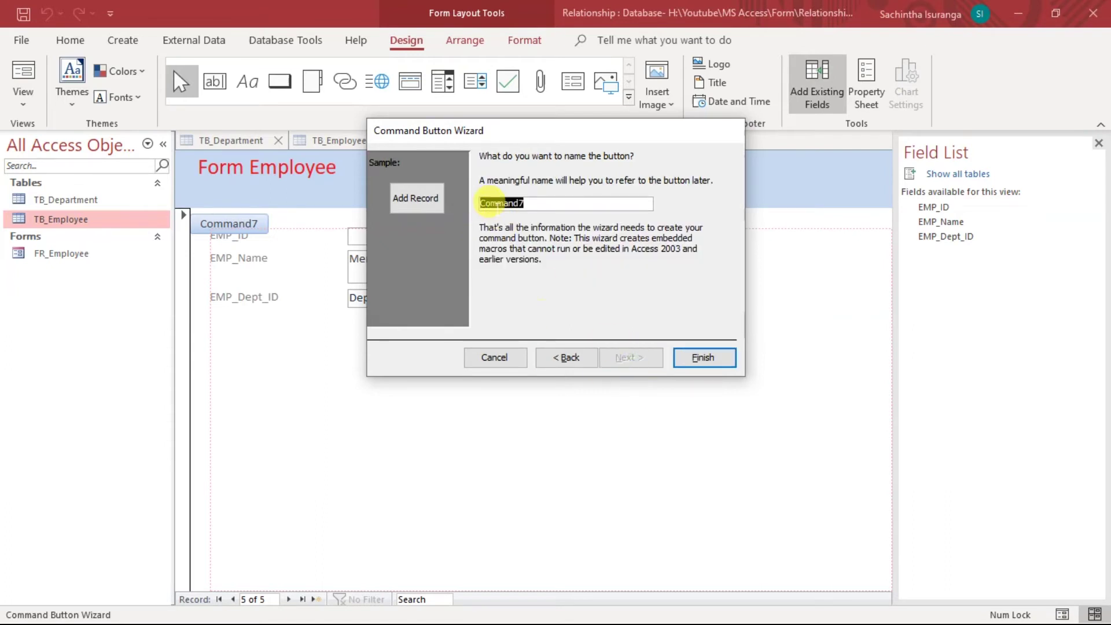
{"action": "type", "text": "Add"}
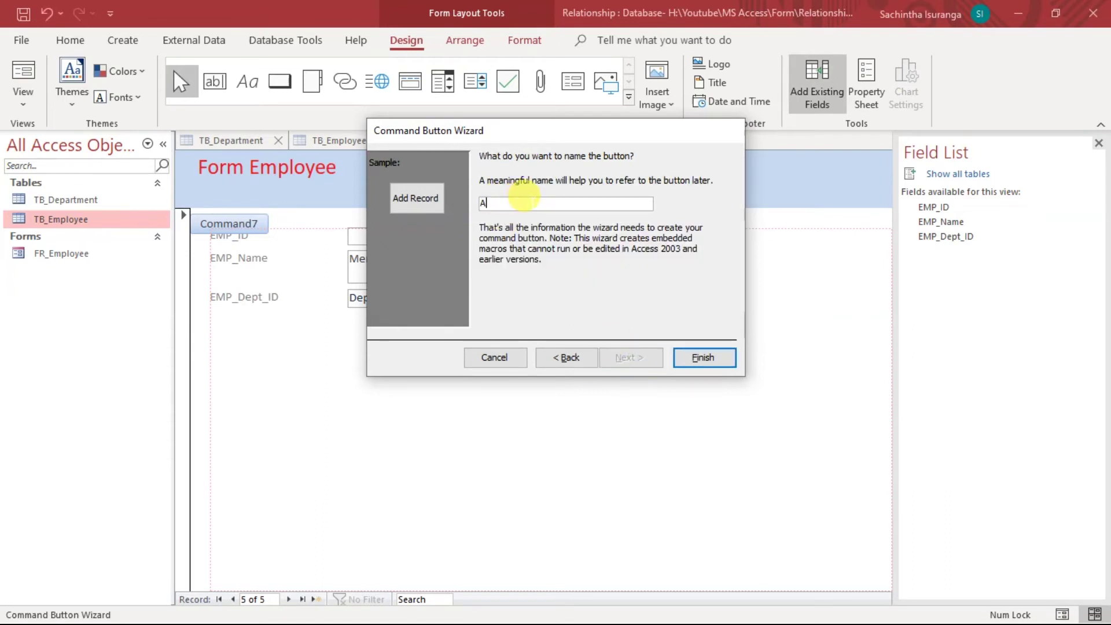
{"action": "left_click", "coordinate": [703, 358]}
Move the Add Record button below the EMP_Dept_ID field, between the label and field columns
{"action": "left_click_drag", "start_coordinate": [243, 240], "coordinate": [231, 327]}
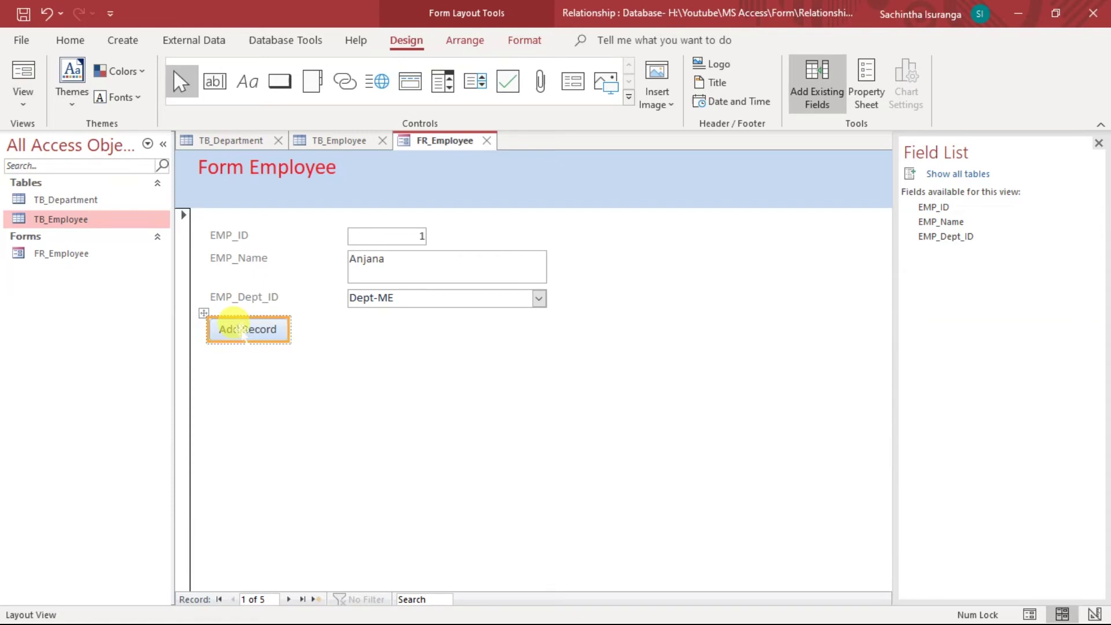
{"action": "left_click_drag", "start_coordinate": [235, 324], "coordinate": [316, 344]}
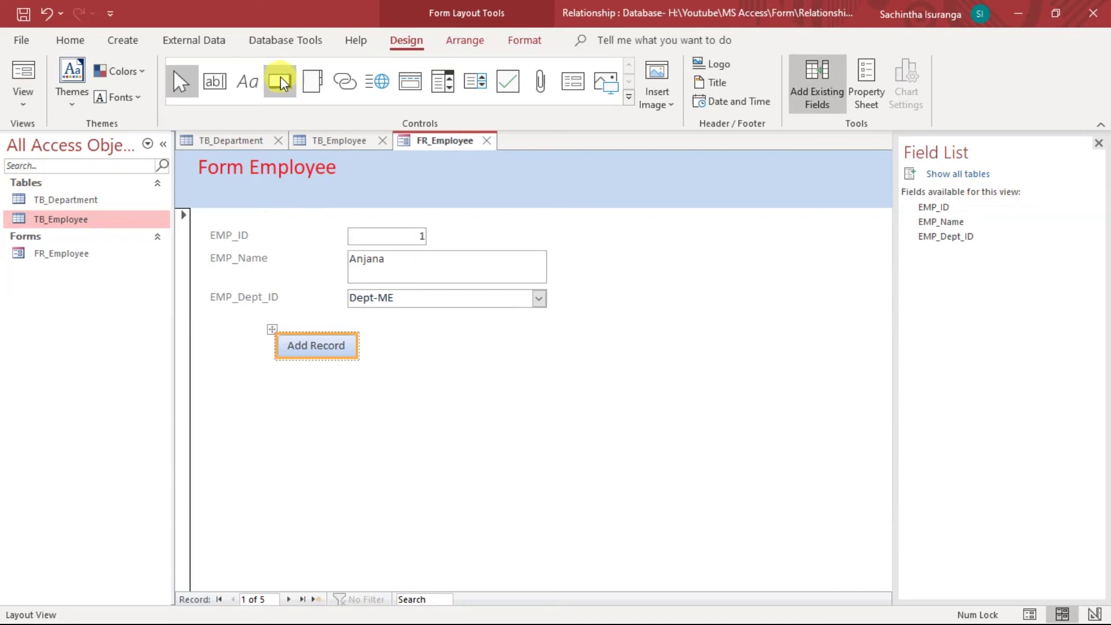
{"action": "left_click", "coordinate": [459, 339]}
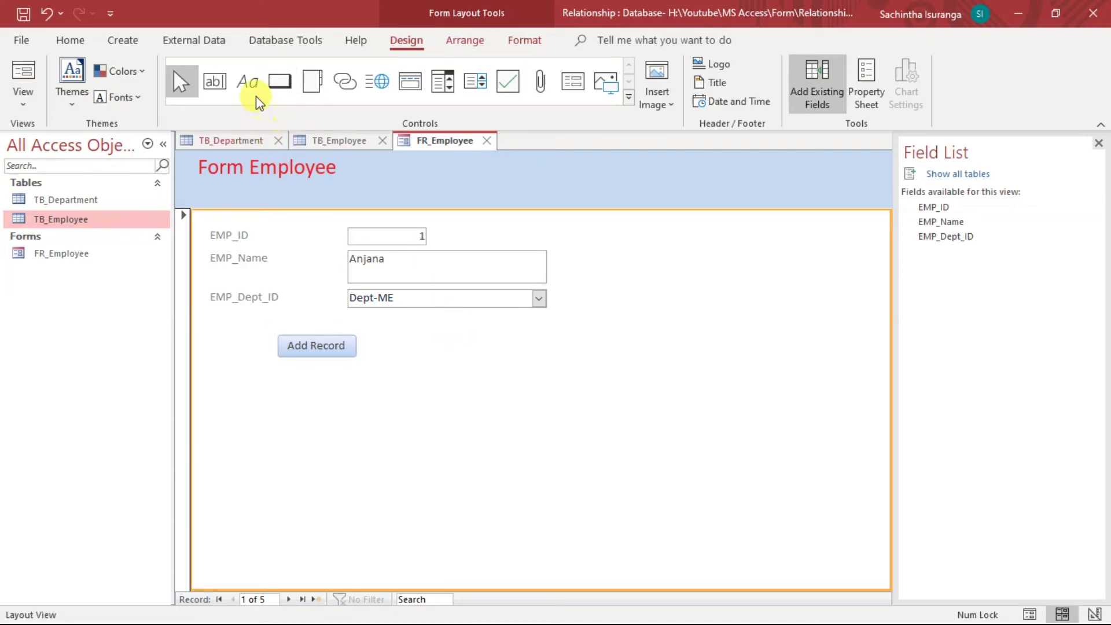
Insert a command button beside Add Record with the record operation Save Record, the text caption Save Record and the name Save
{"action": "left_click", "coordinate": [279, 81]}
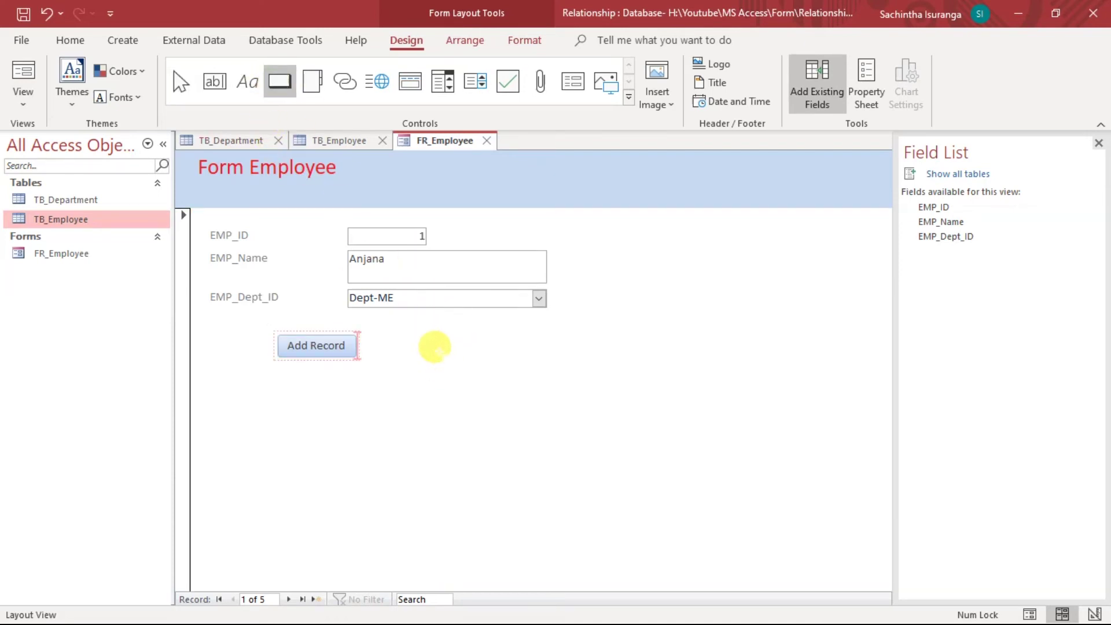
{"action": "left_click", "coordinate": [434, 346]}
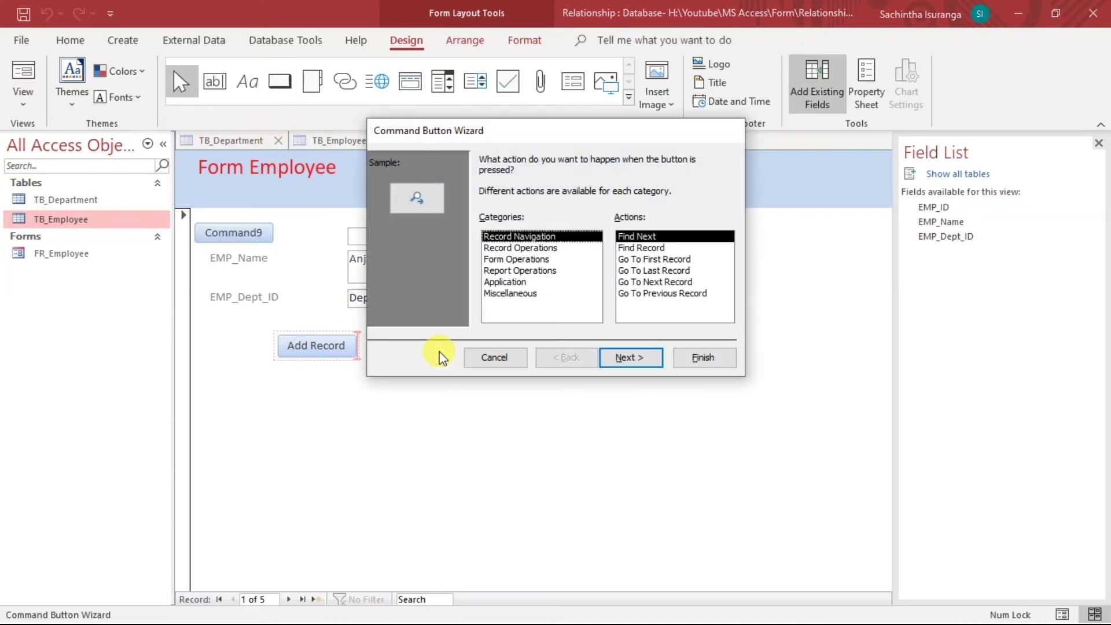
{"action": "left_click", "coordinate": [543, 247]}
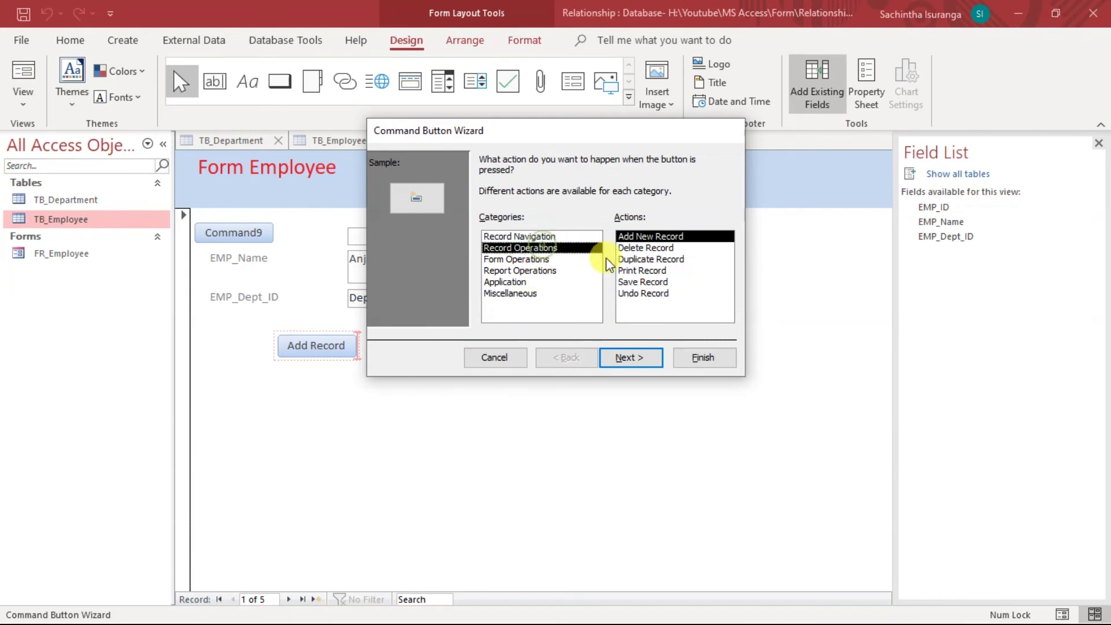
{"action": "left_click", "coordinate": [642, 282]}
{"action": "left_click", "coordinate": [639, 358]}
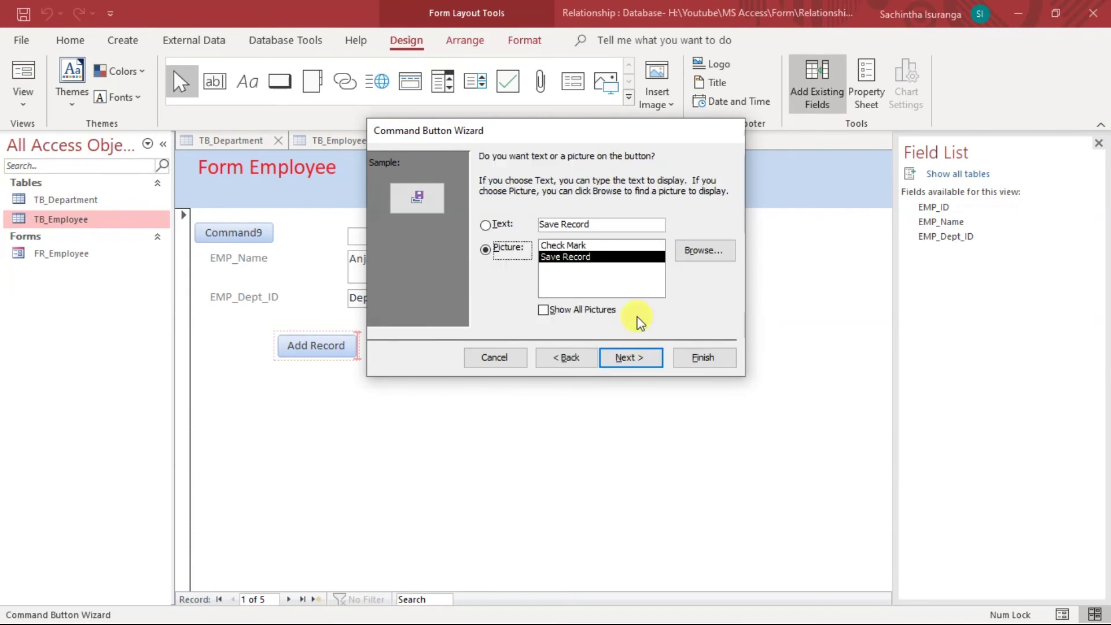
{"action": "left_click", "coordinate": [485, 224]}
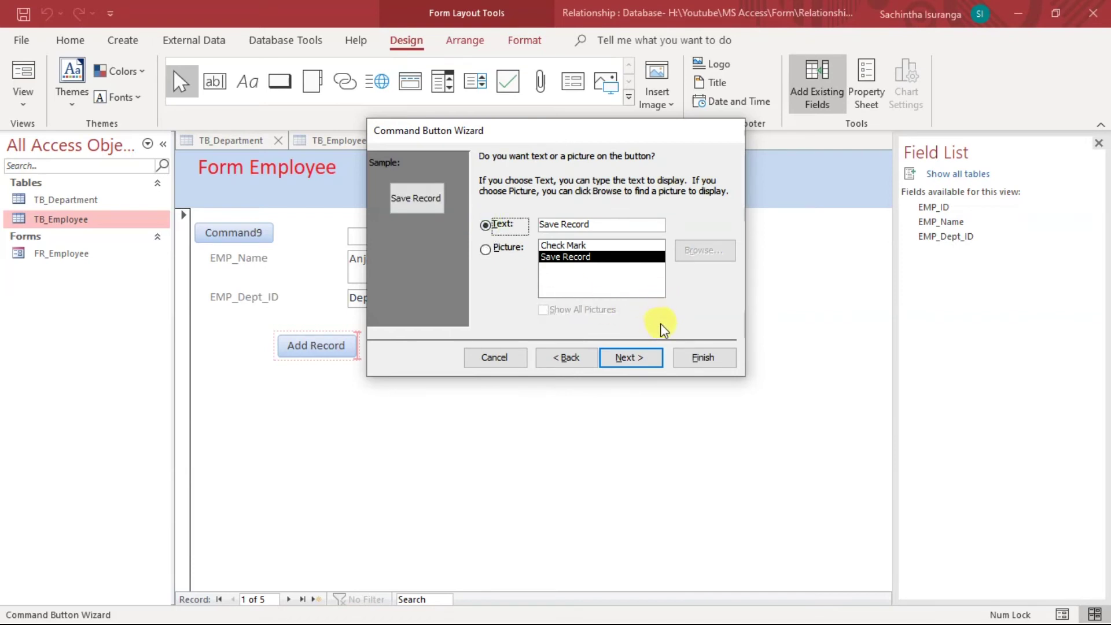
{"action": "left_click", "coordinate": [642, 360]}
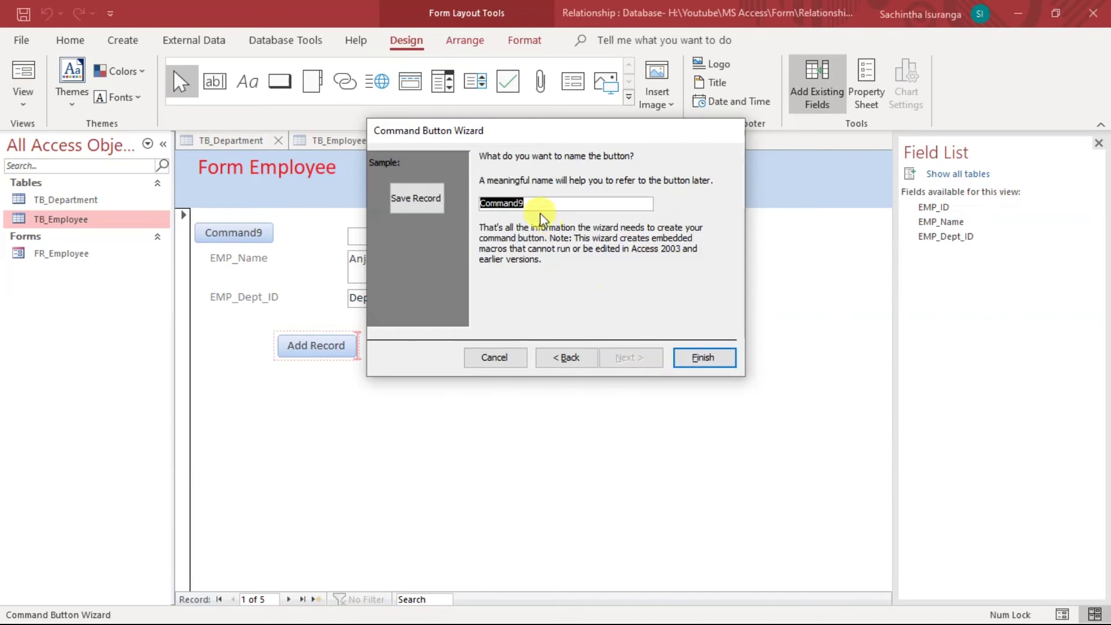
{"action": "type", "text": "Save"}
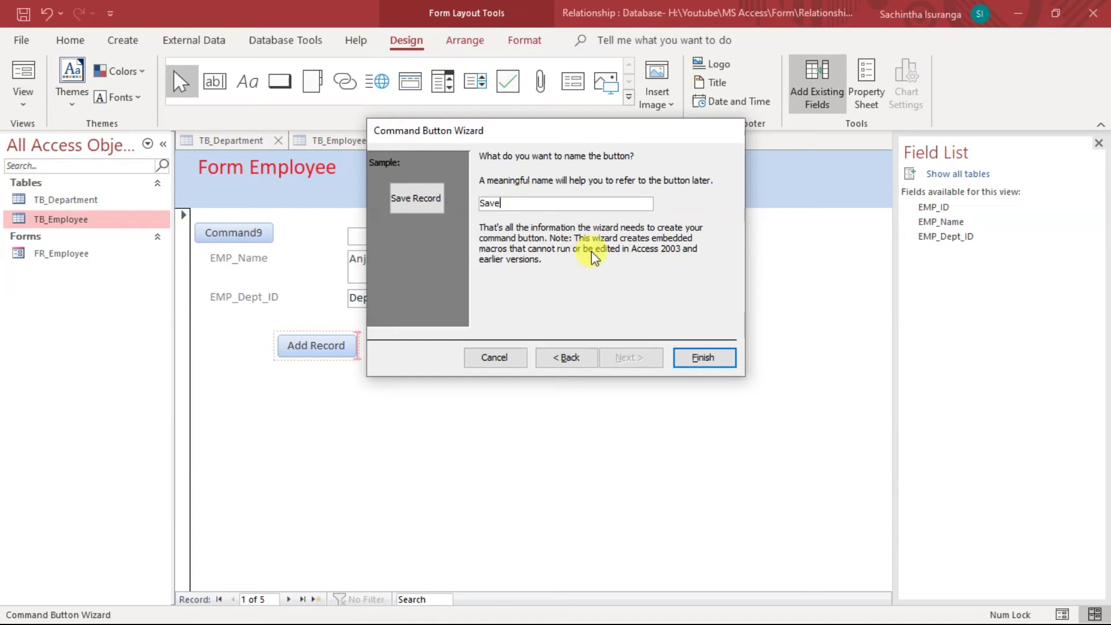
{"action": "left_click", "coordinate": [718, 357]}
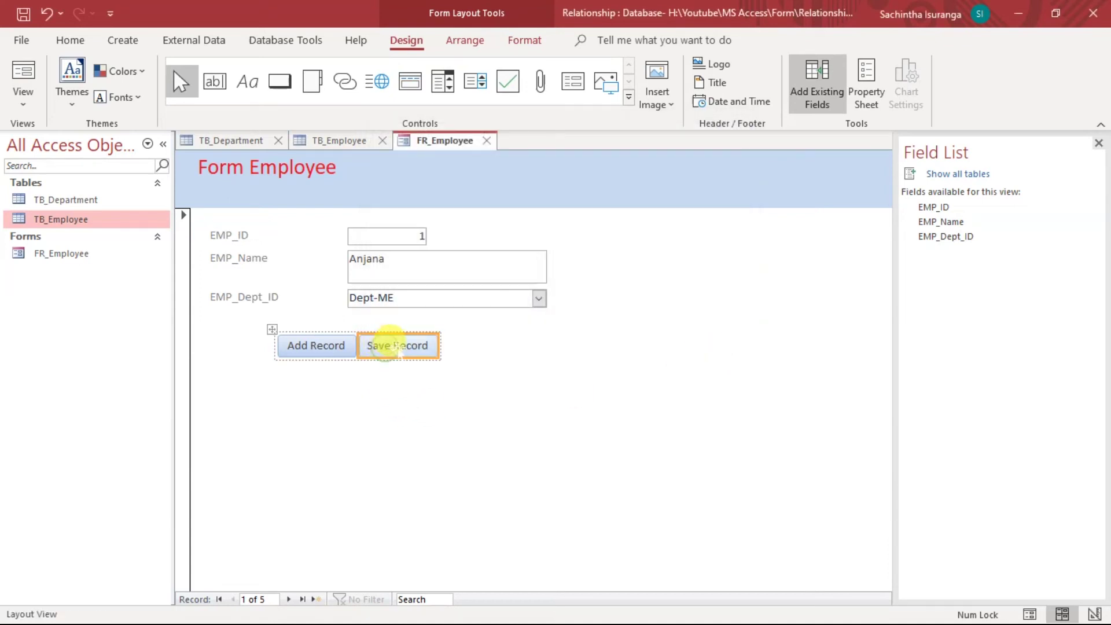
{"action": "left_click", "coordinate": [484, 362]}
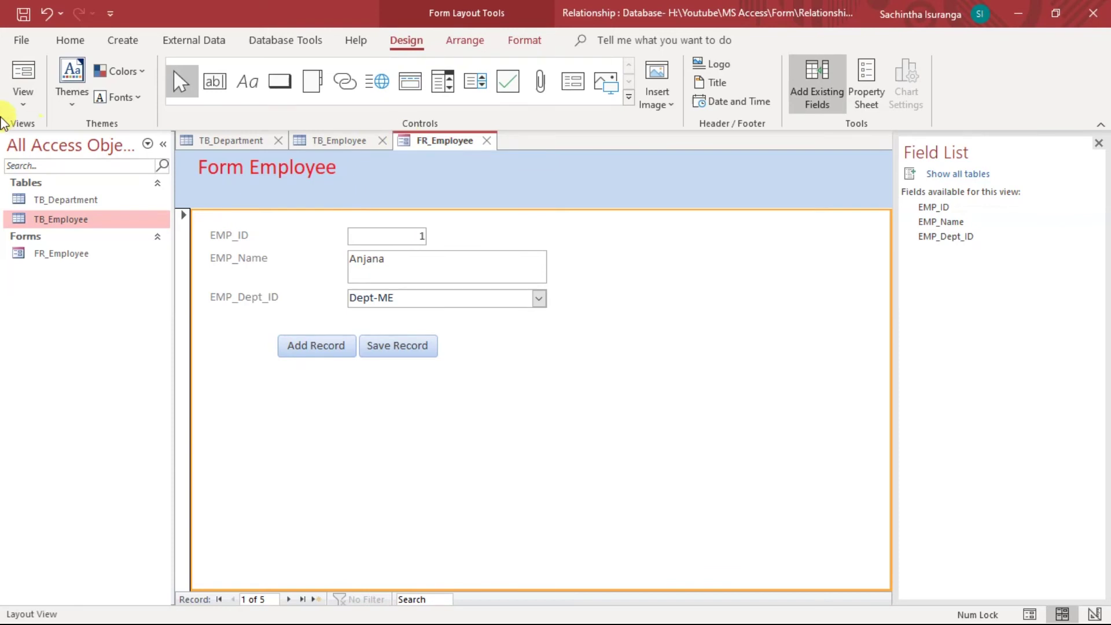
Switch the employee form from Layout View to Form View
{"action": "left_click", "coordinate": [20, 77]}
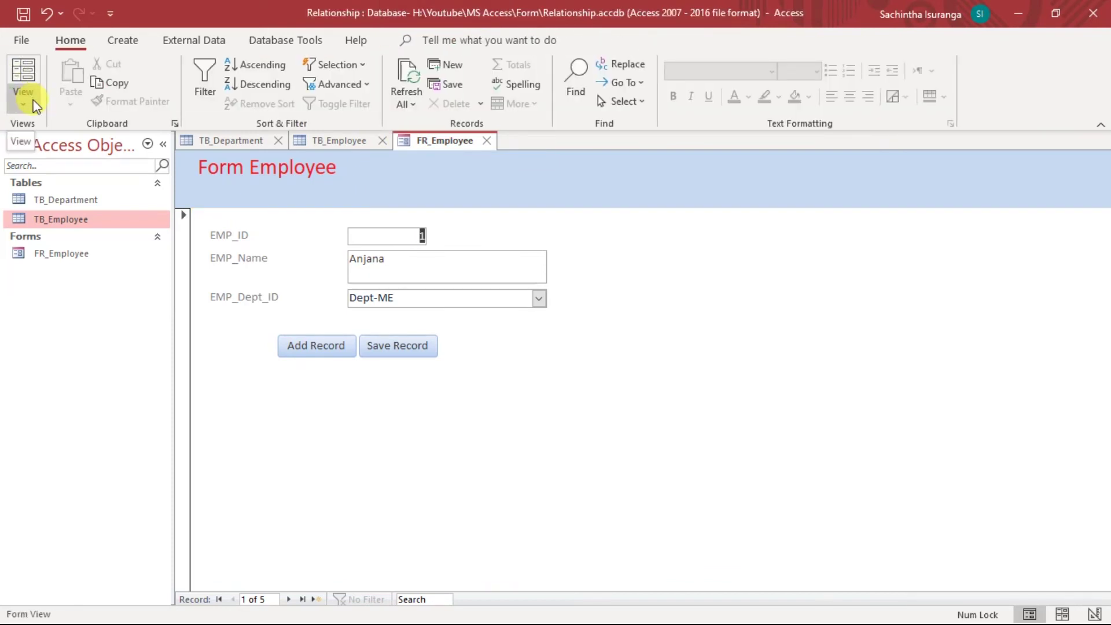
{"action": "left_click", "coordinate": [23, 78]}
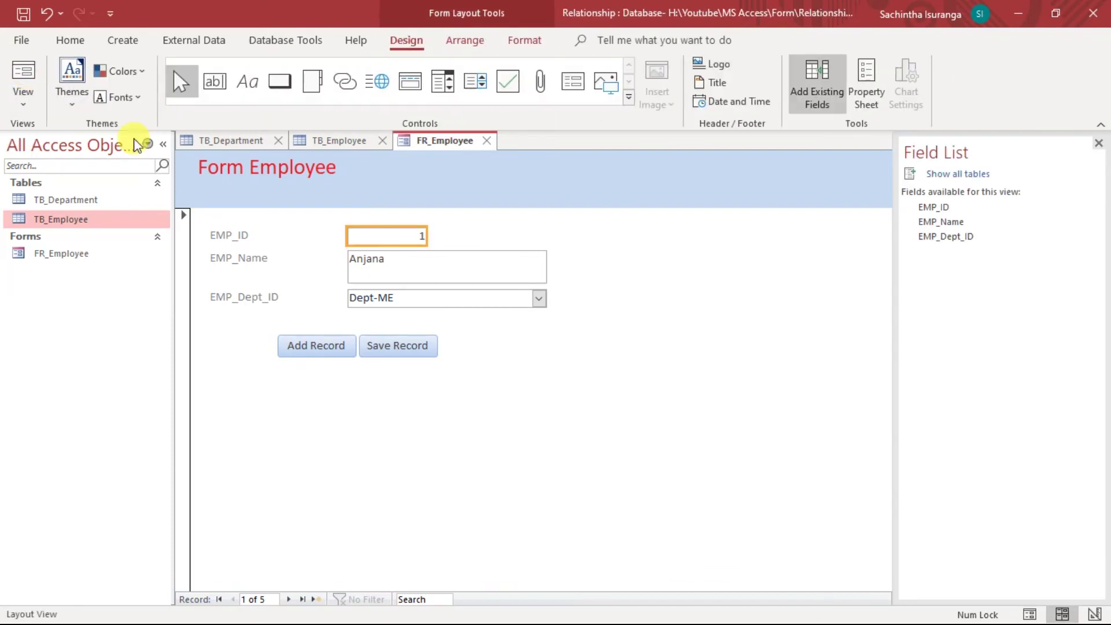
{"action": "left_click", "coordinate": [36, 103]}
{"action": "left_click", "coordinate": [55, 138]}
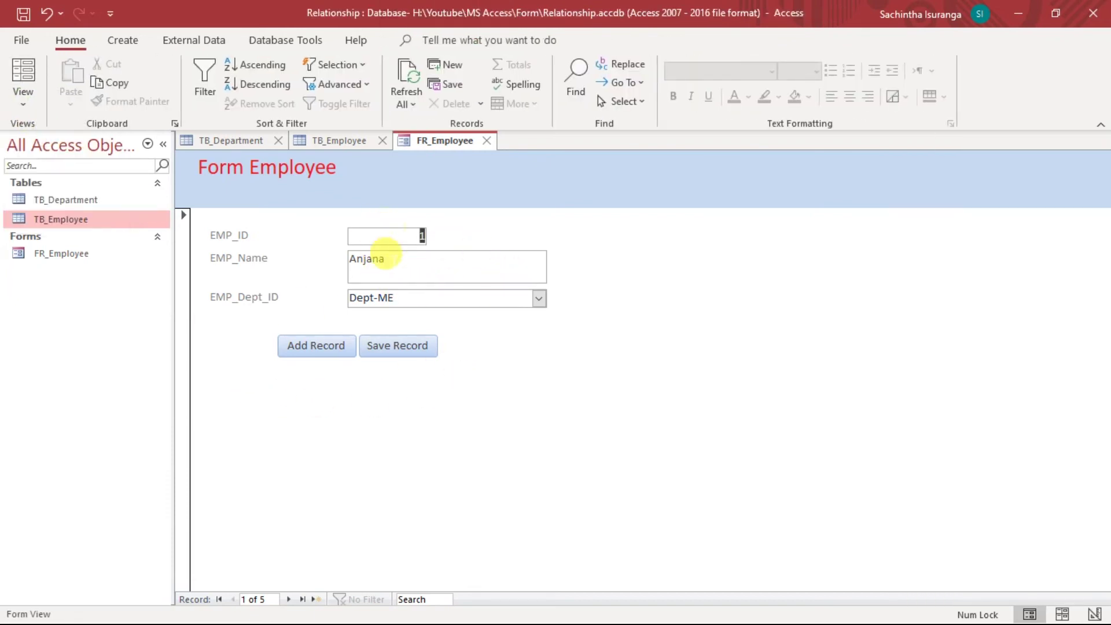
Use the form's own buttons to add and save a new record with the employee's name and department Dept-IT
{"action": "left_click", "coordinate": [303, 347]}
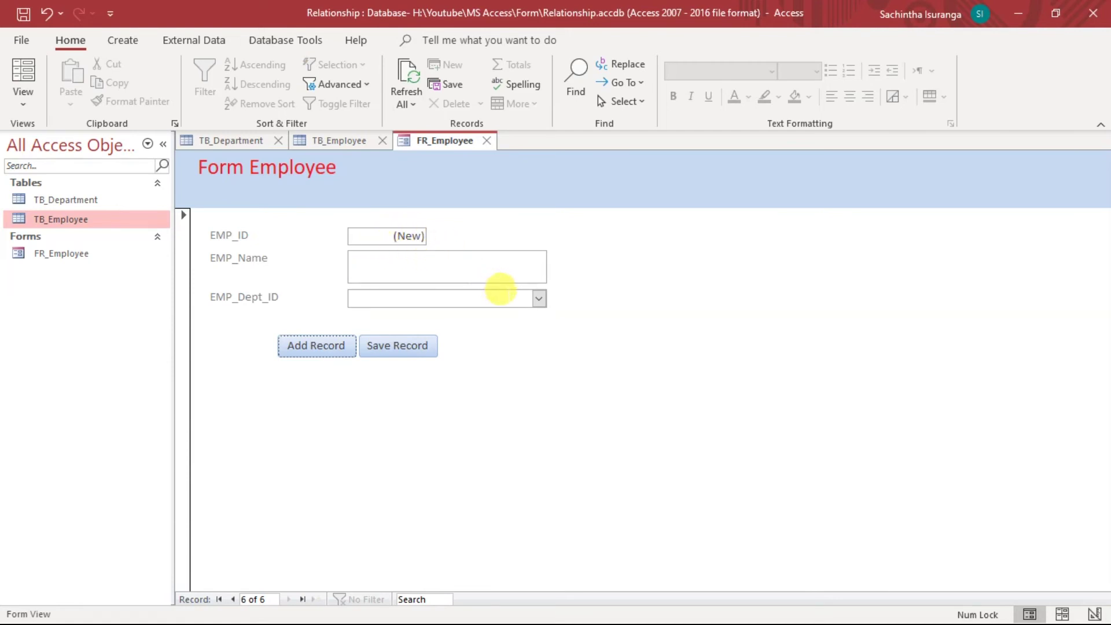
{"action": "left_click", "coordinate": [352, 258]}
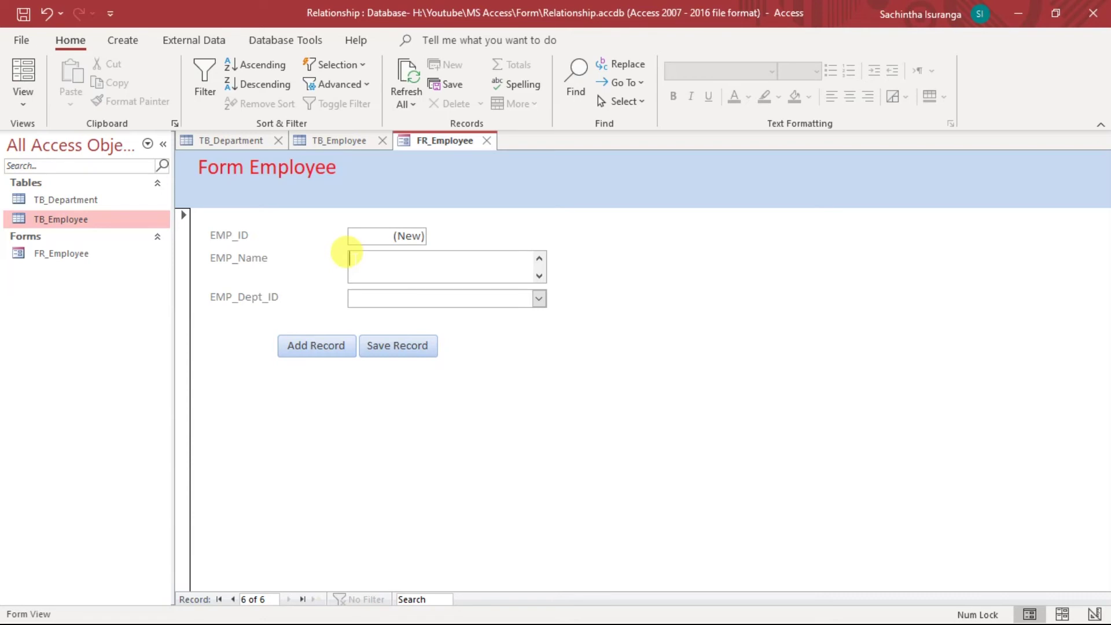
{"action": "type", "text": "Chatura"}
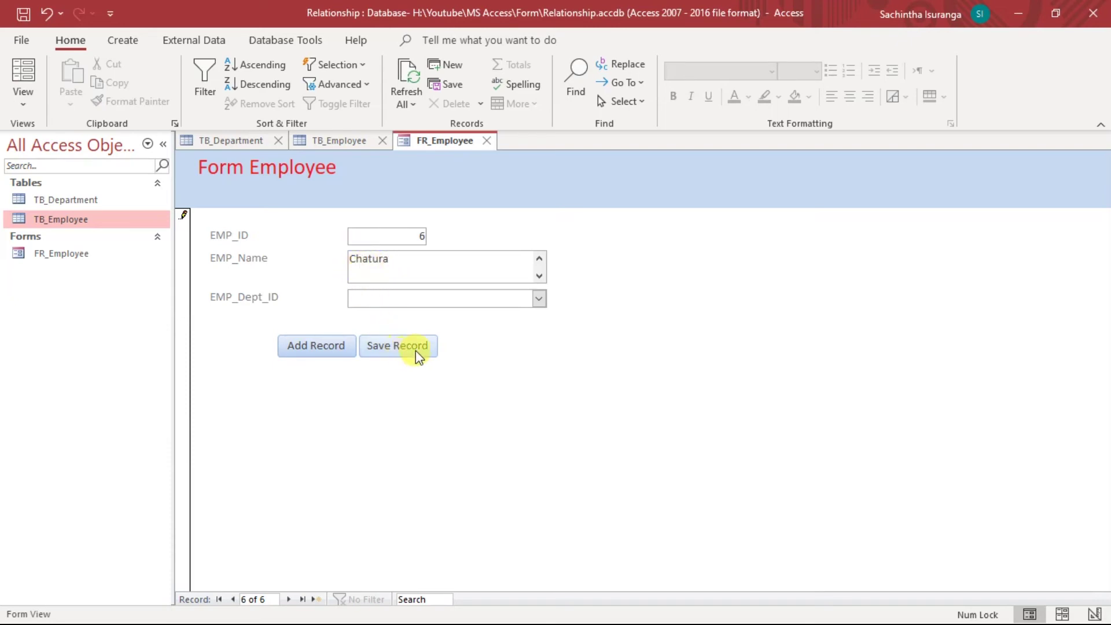
{"action": "left_click", "coordinate": [539, 299]}
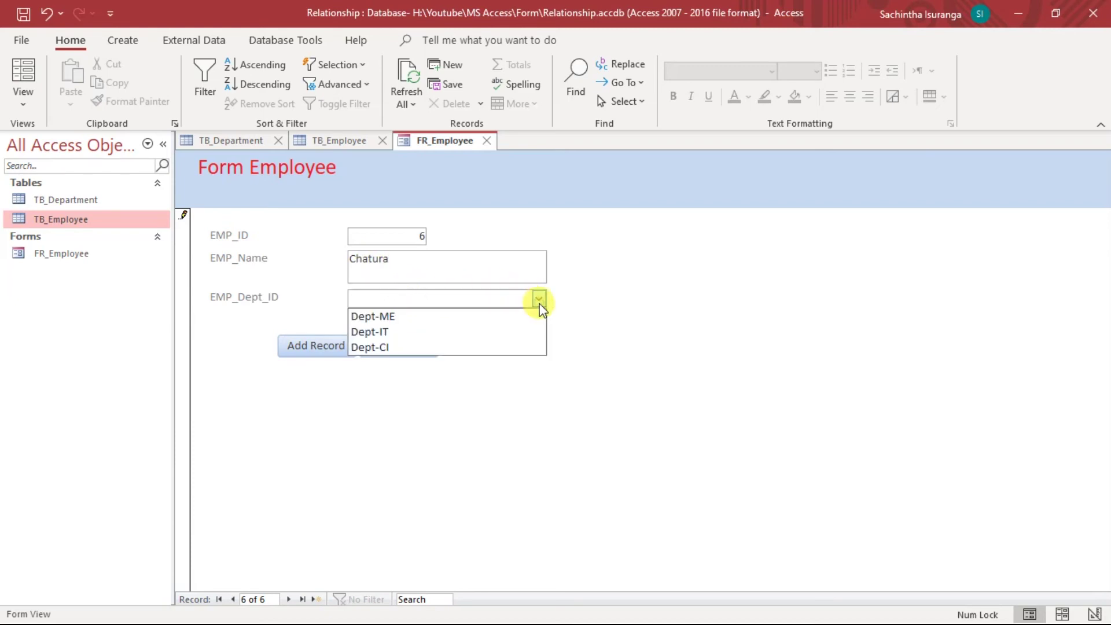
{"action": "left_click", "coordinate": [428, 332]}
{"action": "left_click", "coordinate": [397, 357]}
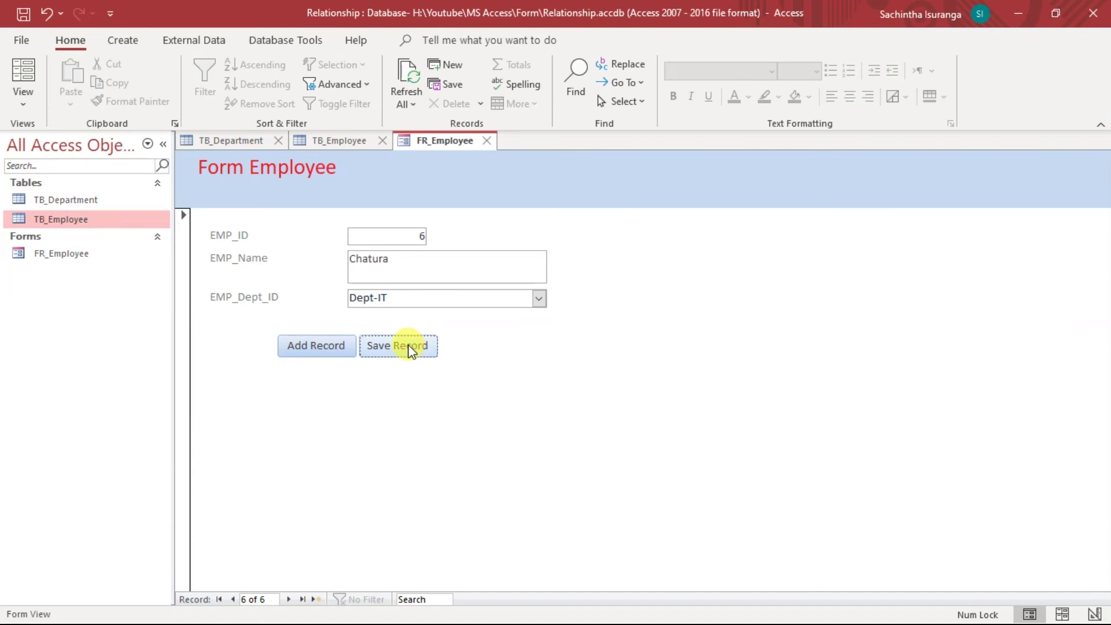
Refresh the TB_Employee datasheet to check the latest record, and return to the FR_Employee form
{"action": "left_click", "coordinate": [335, 141]}
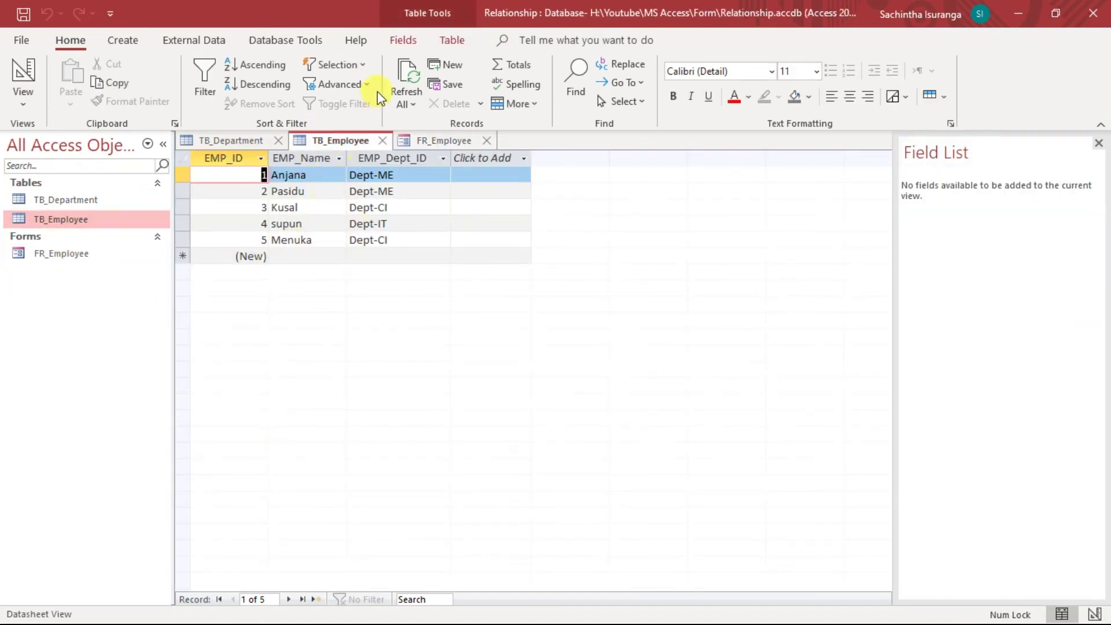
{"action": "left_click", "coordinate": [408, 74]}
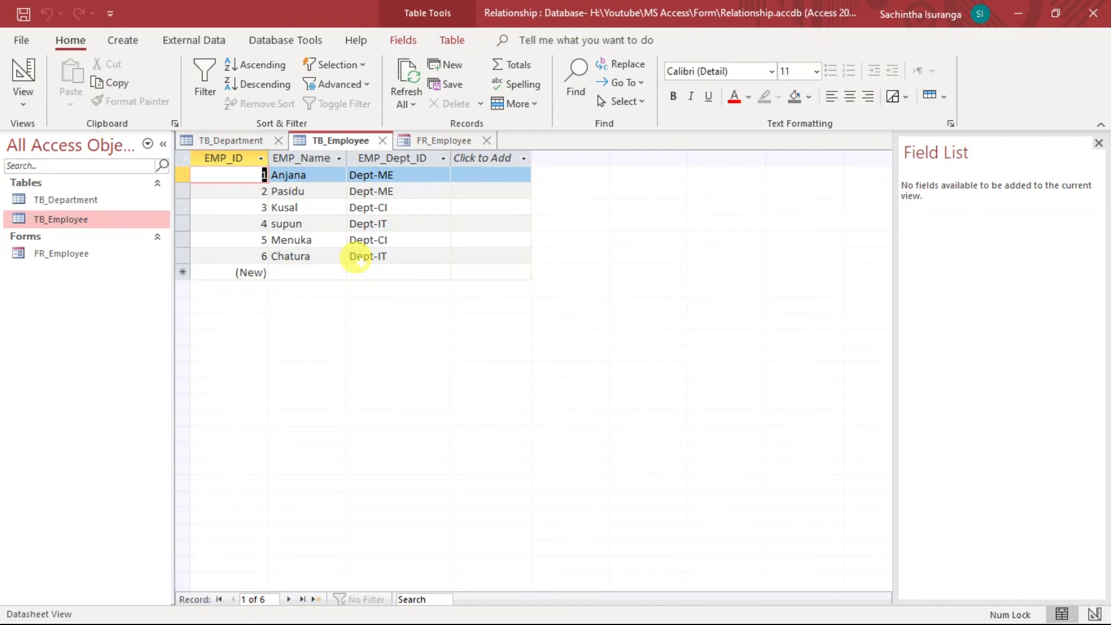
{"action": "left_click", "coordinate": [446, 141]}
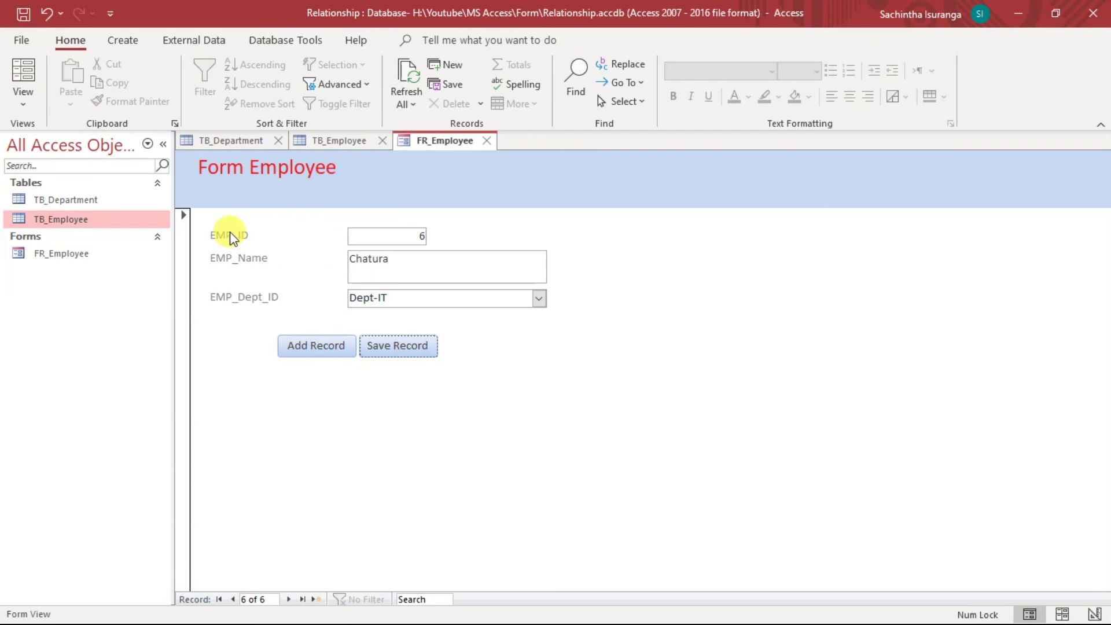